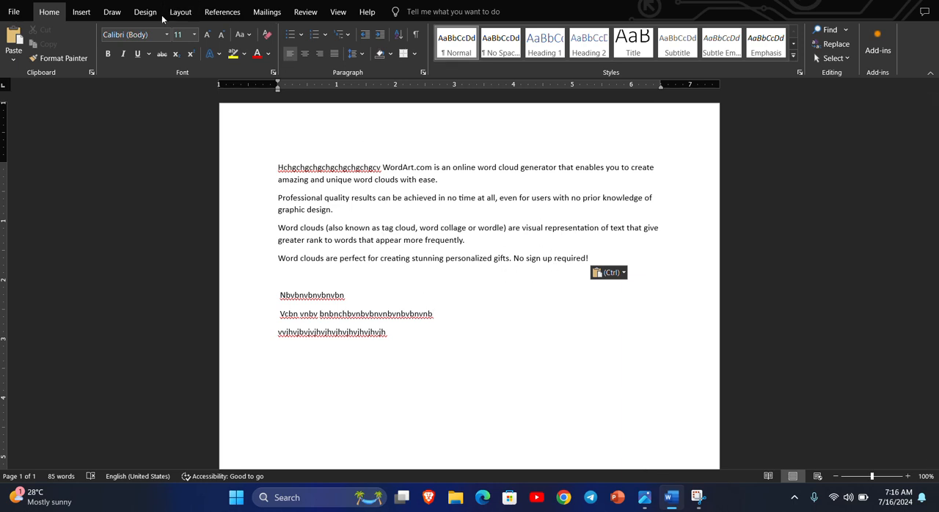
Insert a WordArt text box in the third style of the last row, a light blue letter with shadow
left_click(80, 12)
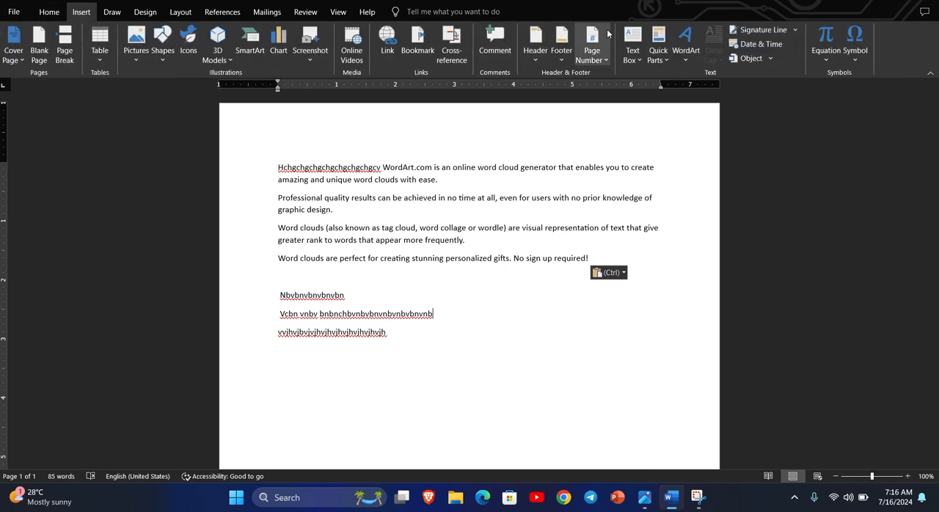
left_click(688, 58)
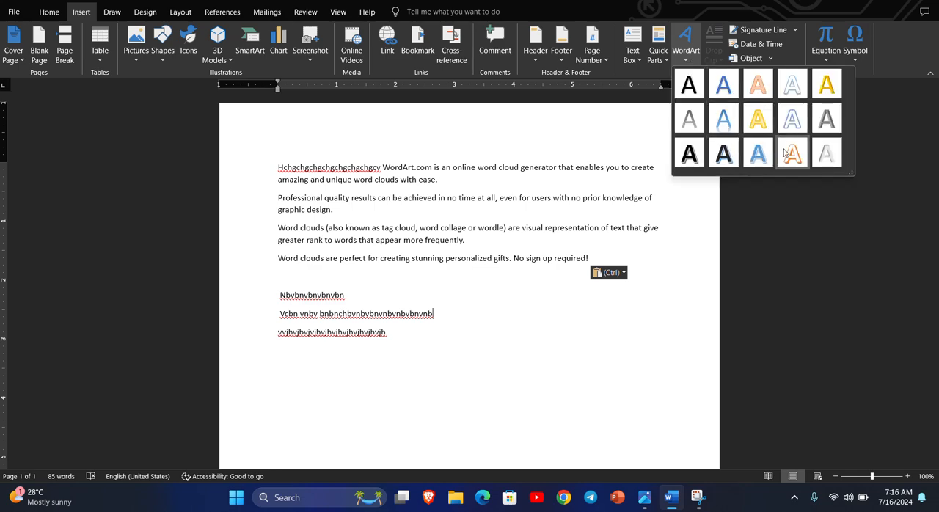
left_click(757, 152)
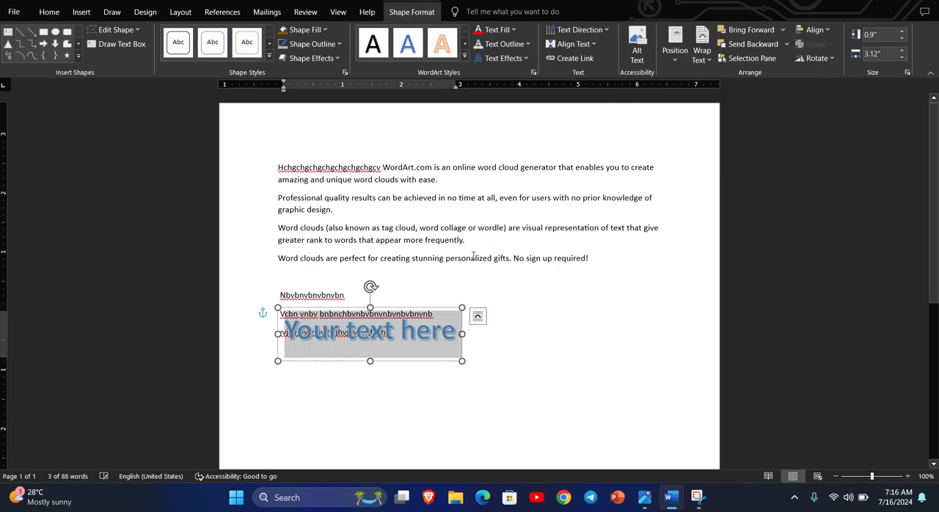
Apply the second-row, second-column Perspective 3-D rotation preset to the WordArt shape and fill the shape with standard orange
left_click(394, 331)
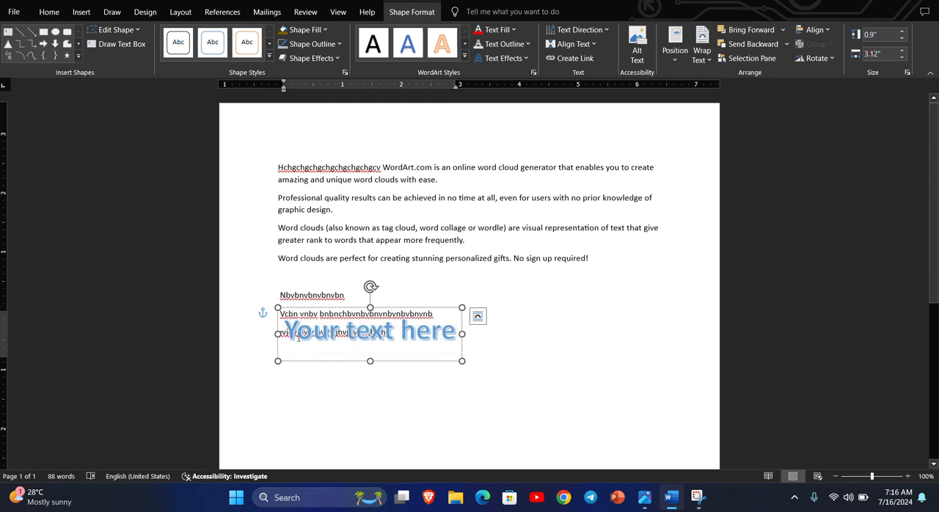
left_click(336, 355)
left_click(337, 59)
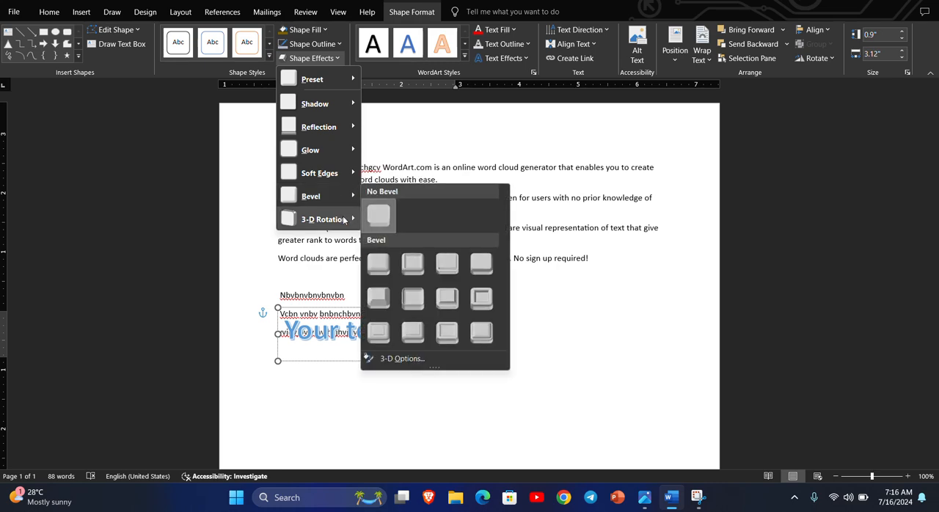
mouse_move(344, 220)
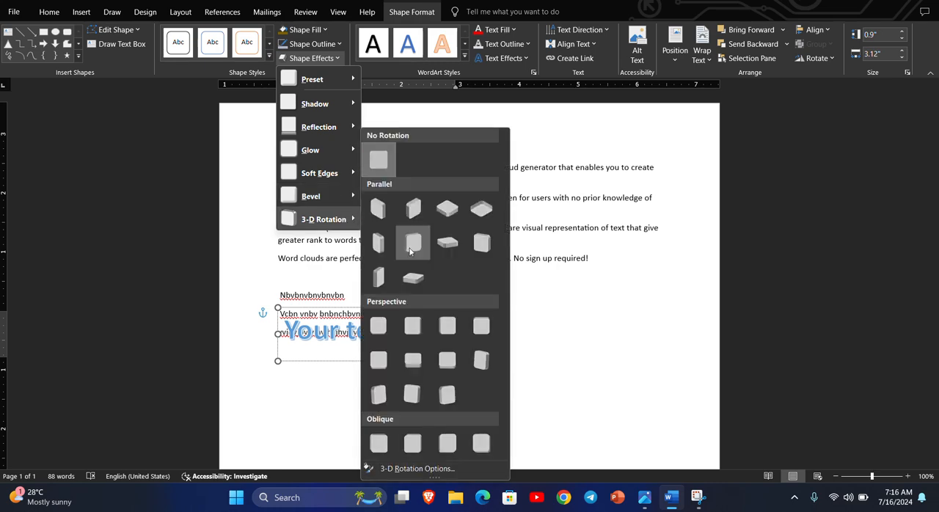
left_click(410, 367)
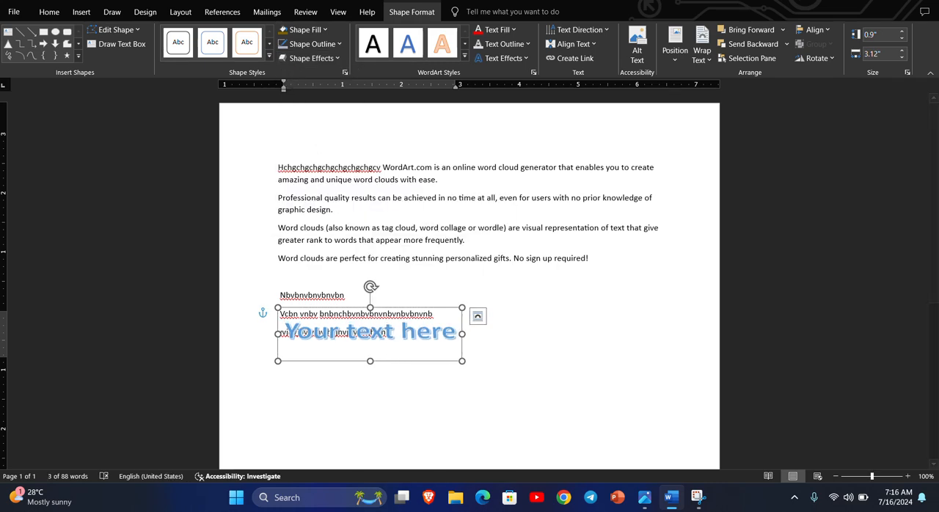
left_click(324, 30)
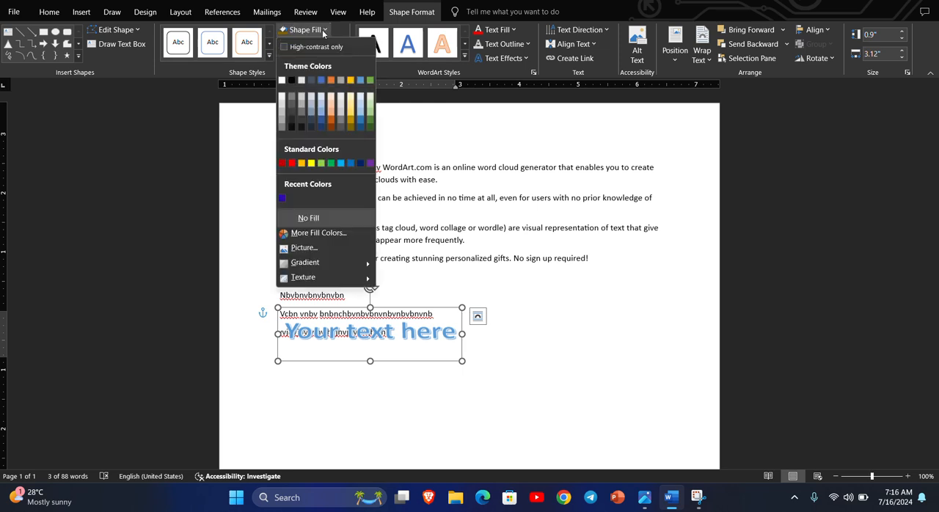
left_click(300, 163)
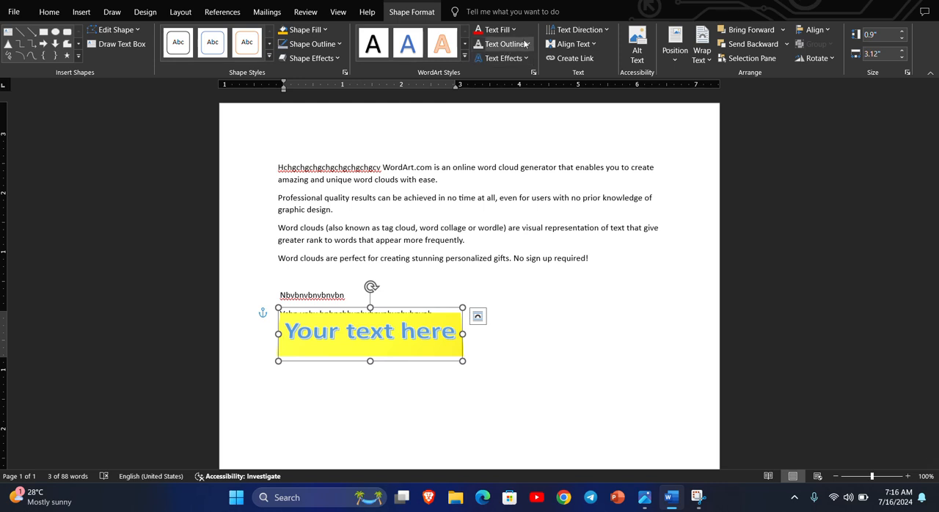
Warp the WordArt text with the third Transform preset in the first Warp row
left_click(502, 58)
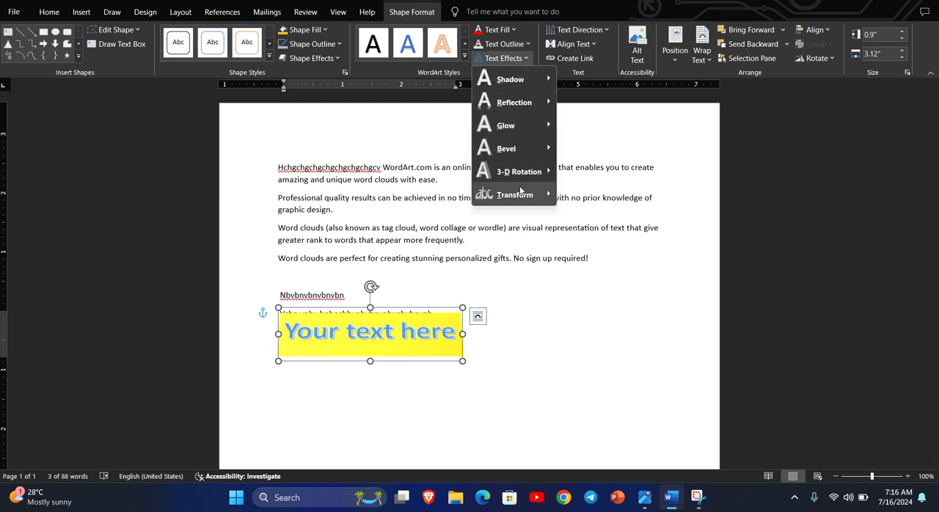
mouse_move(514, 195)
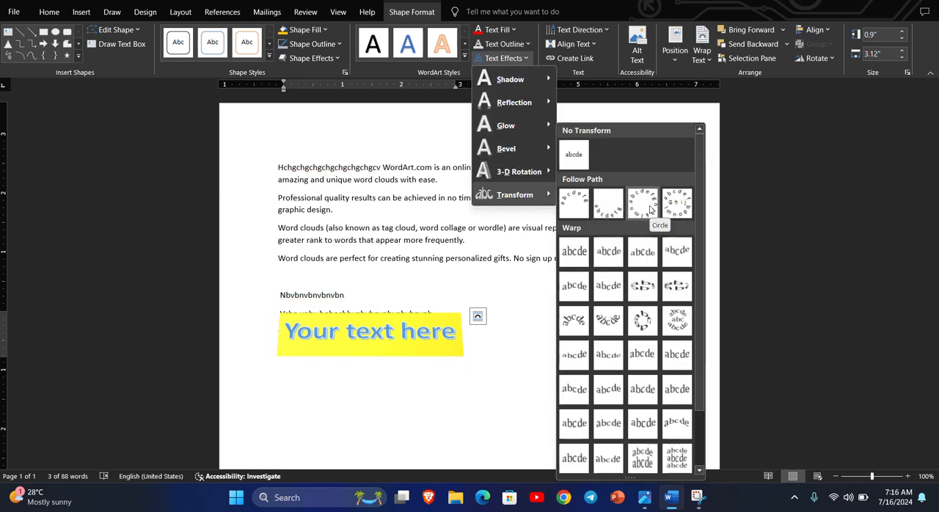
left_click(636, 254)
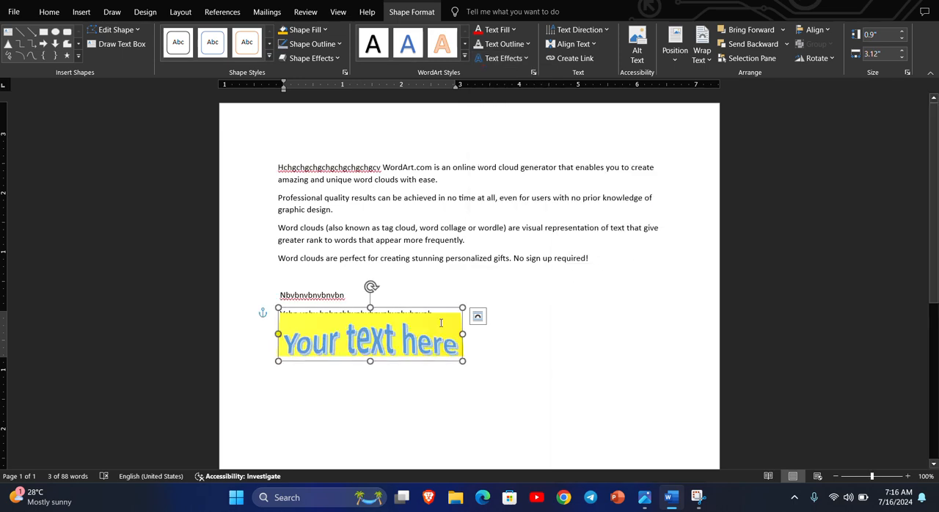
Set the WordArt's text fill to standard light blue and its text outline to white
left_click(515, 30)
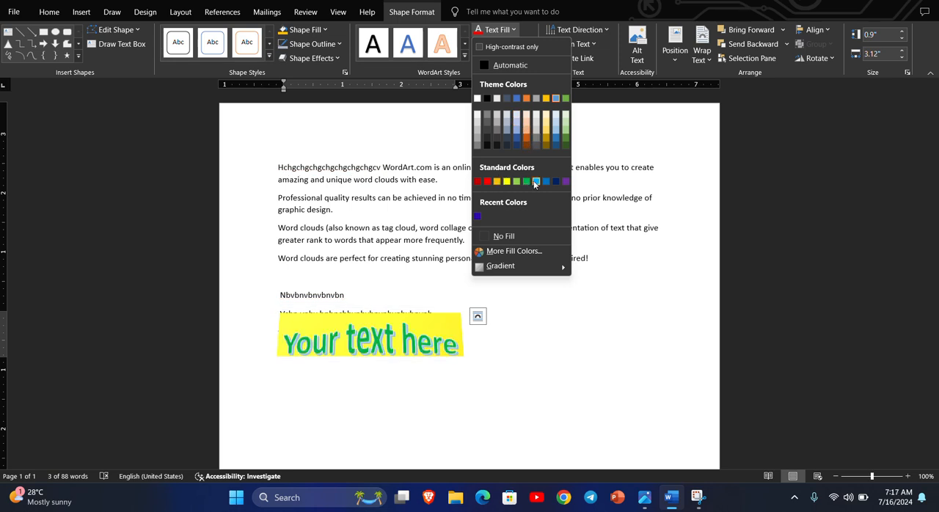
left_click(535, 183)
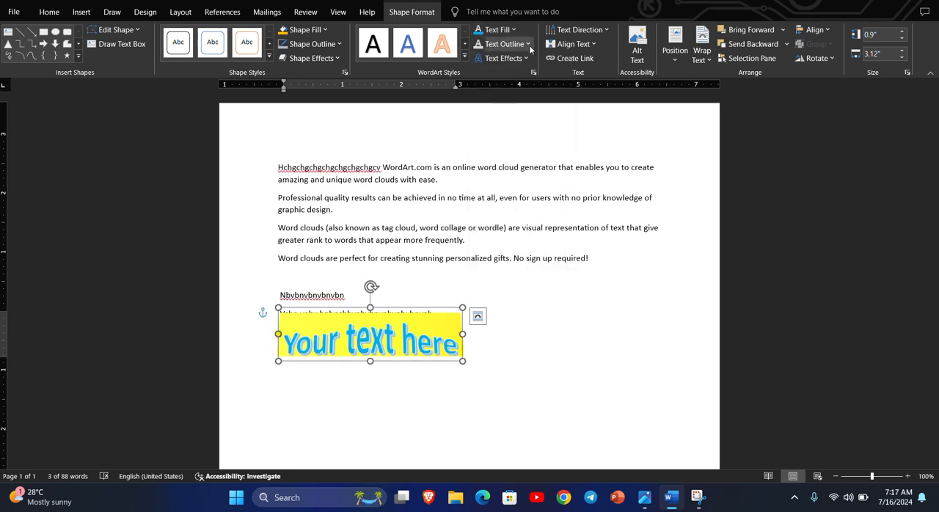
left_click(528, 45)
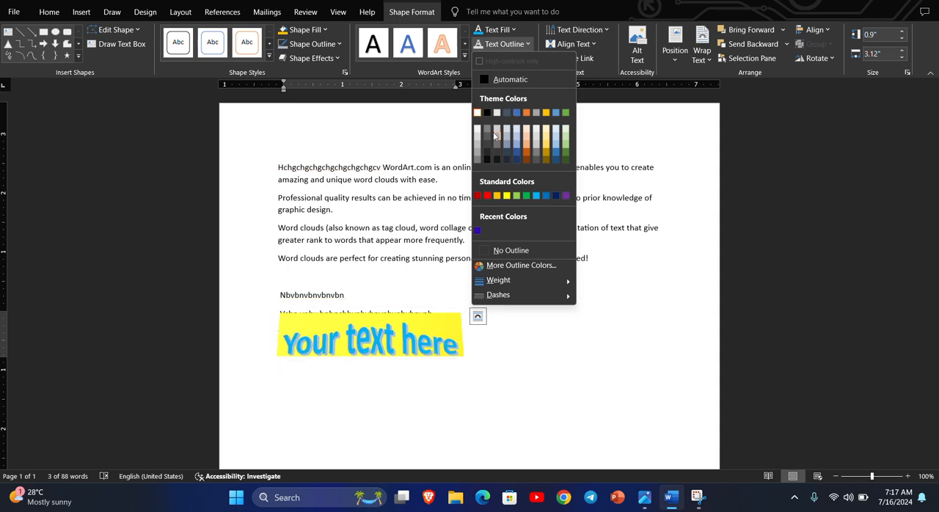
left_click(477, 113)
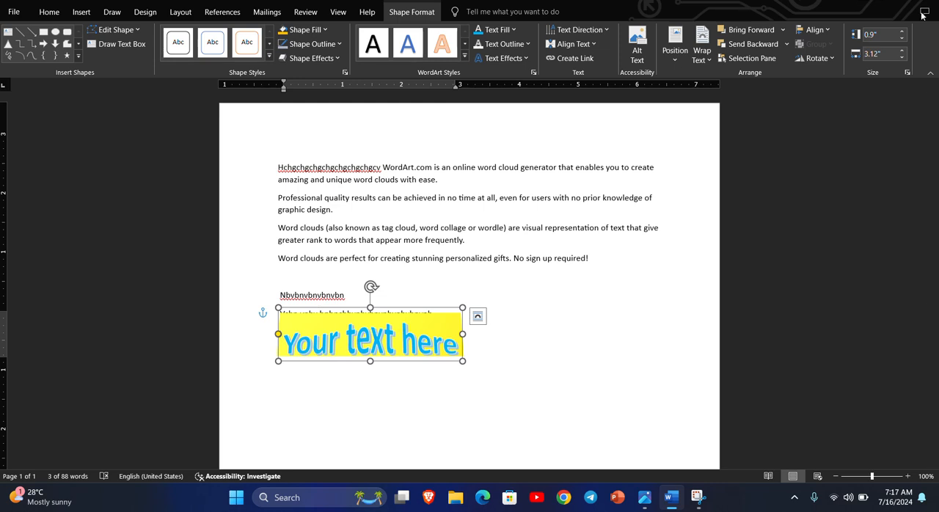
Send the WordArt backward one level and then to the back of the stacking order
left_click(787, 45)
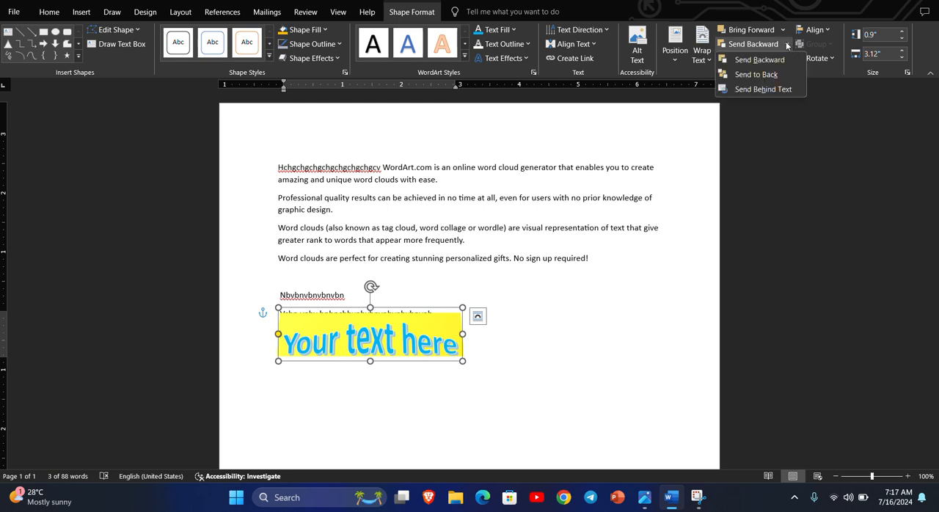
left_click(767, 60)
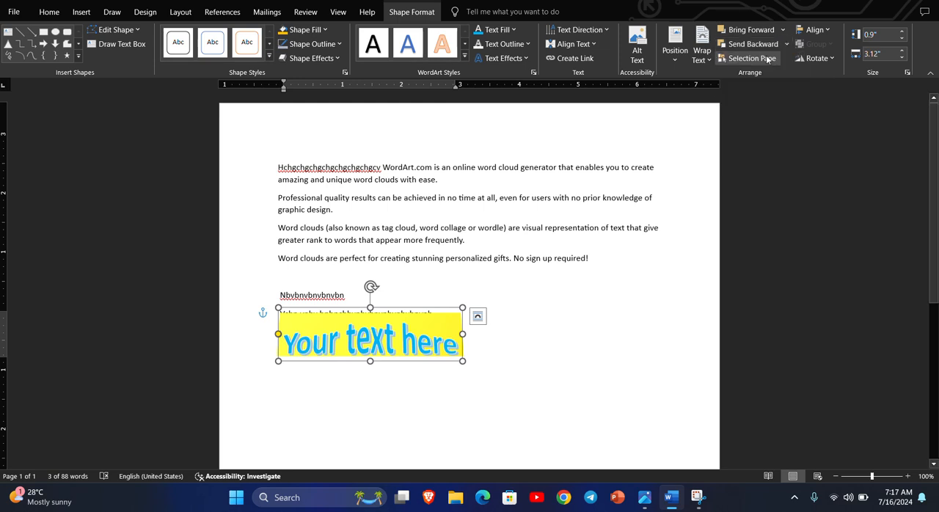
left_click(786, 45)
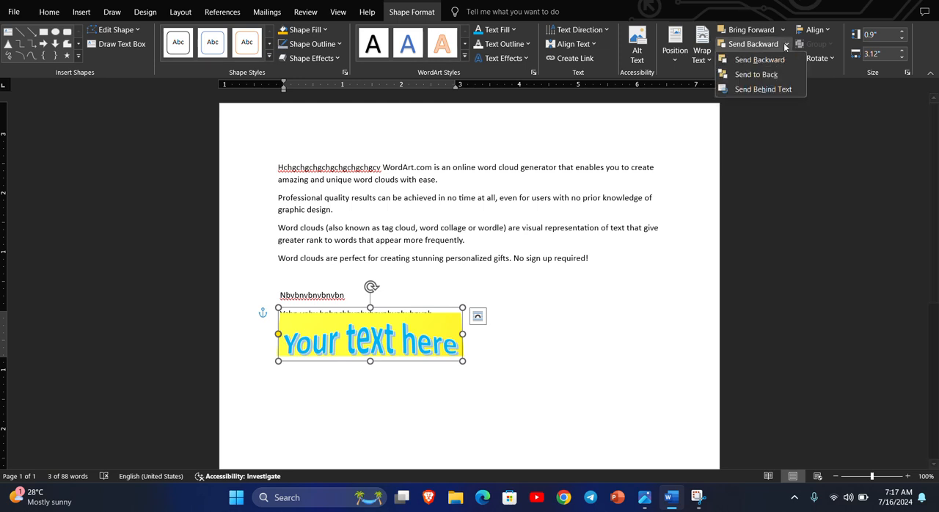
left_click(765, 75)
Move the WordArt up over the third and fourth paragraphs and bring it to the front of the stacking order
double_click(416, 326)
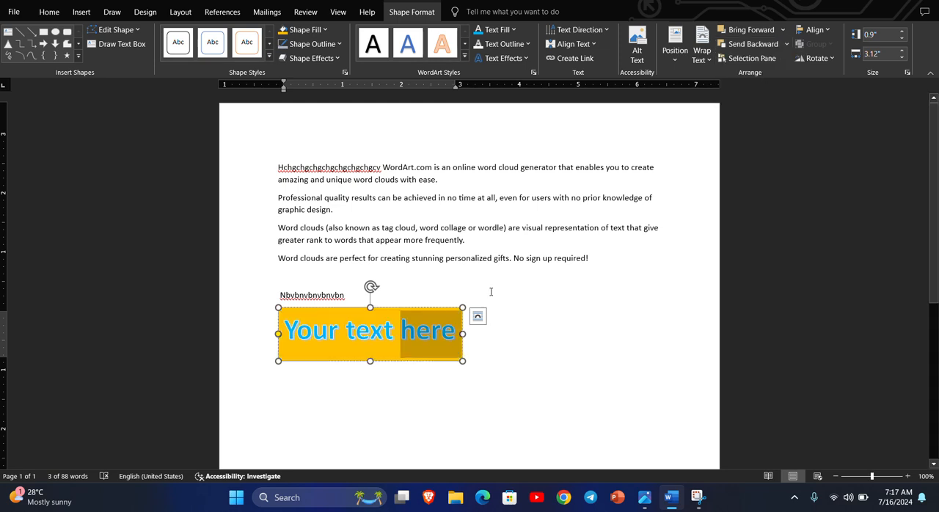
left_click_drag(379, 310, 485, 231)
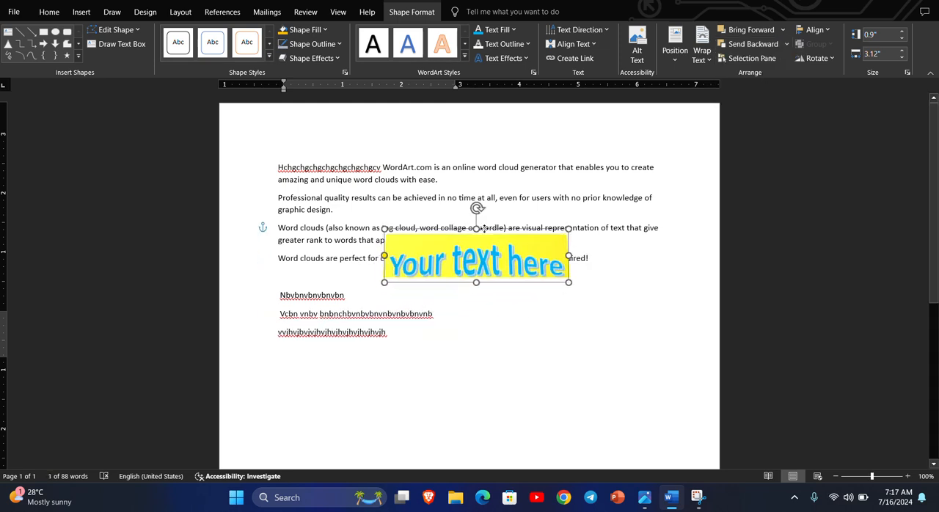
left_click(783, 30)
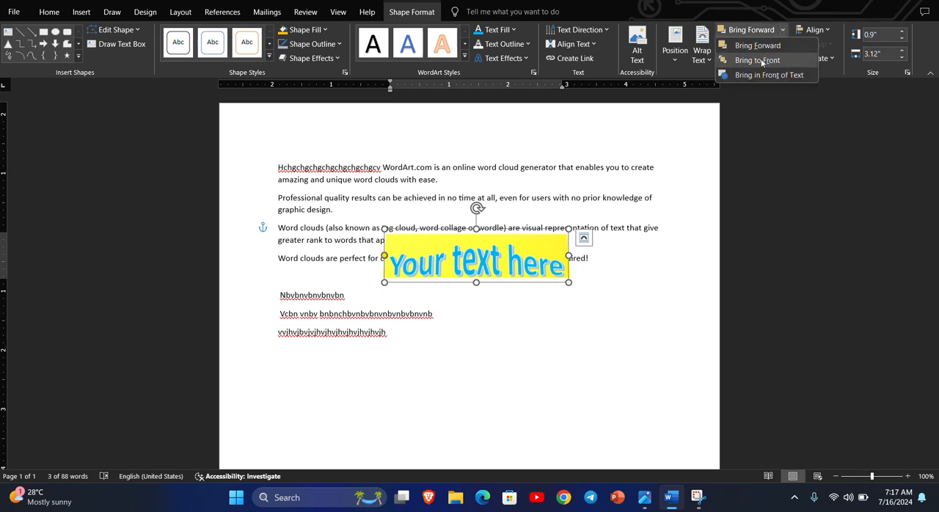
left_click(760, 61)
left_click(783, 30)
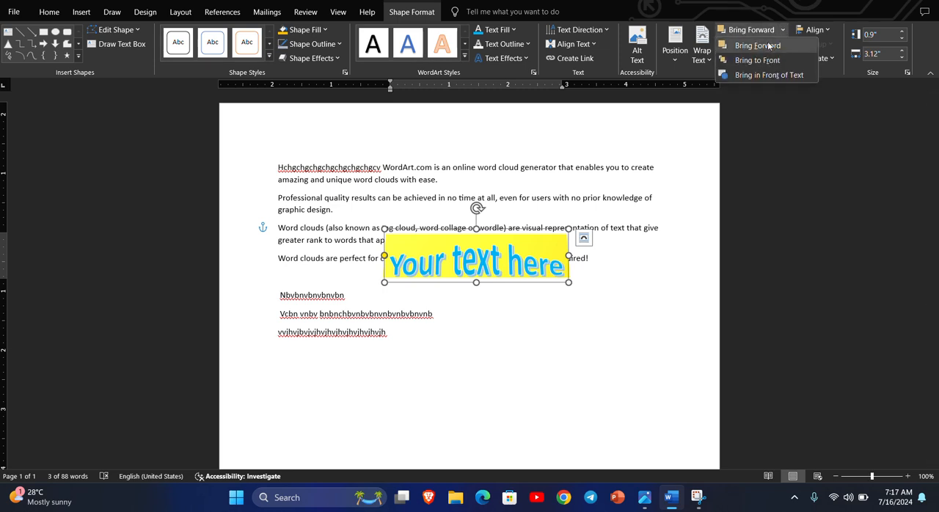
left_click(768, 46)
left_click(535, 242)
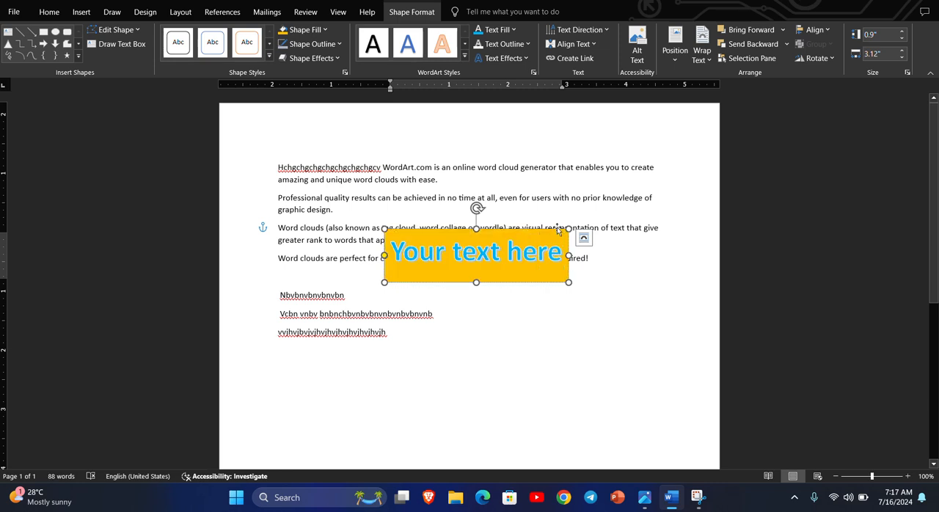
key("Escape")
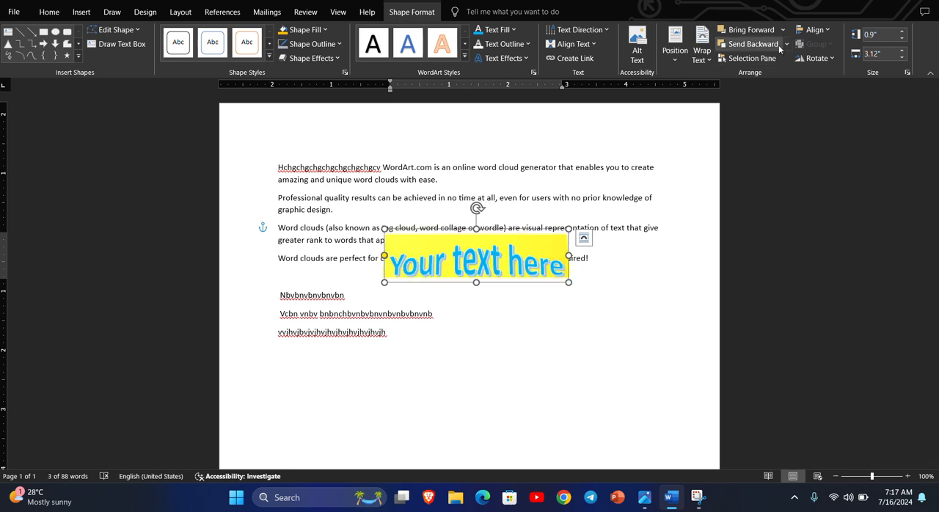
Send the WordArt behind the paragraph text and one level backward
left_click(786, 45)
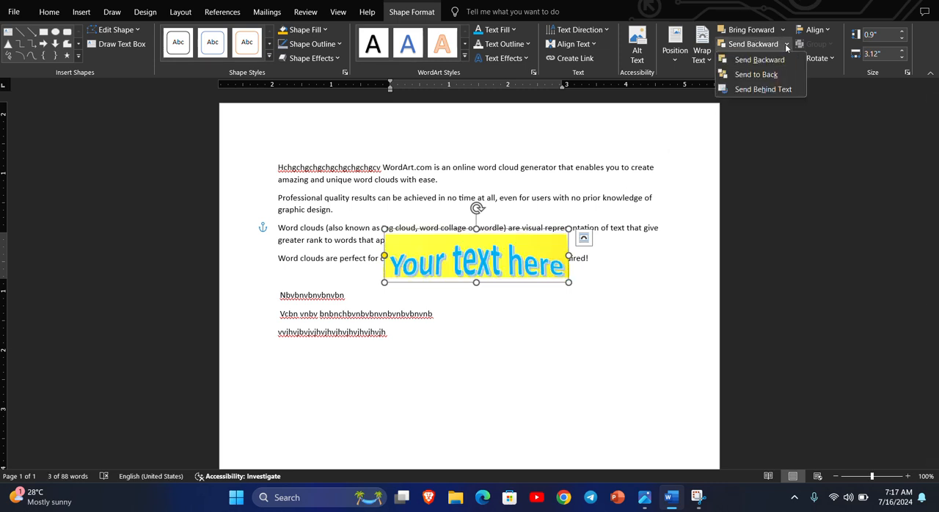
left_click(762, 89)
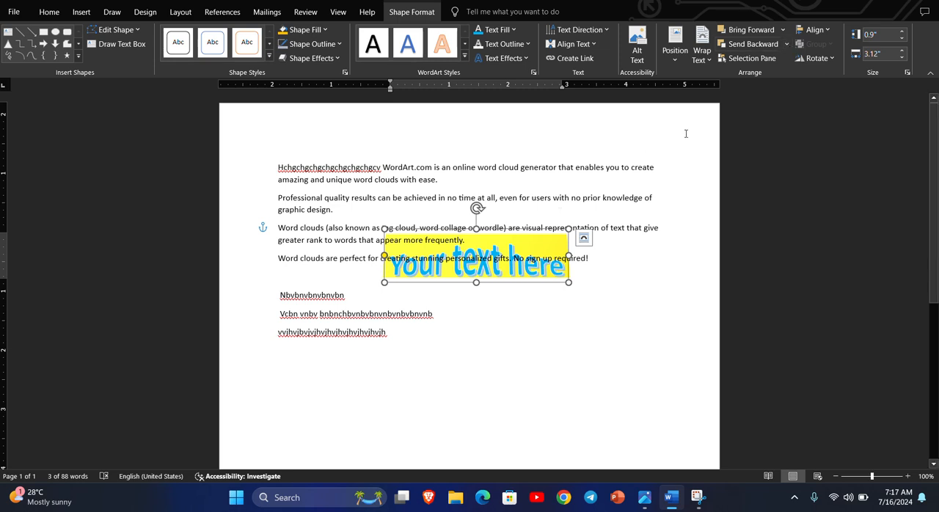
left_click(786, 44)
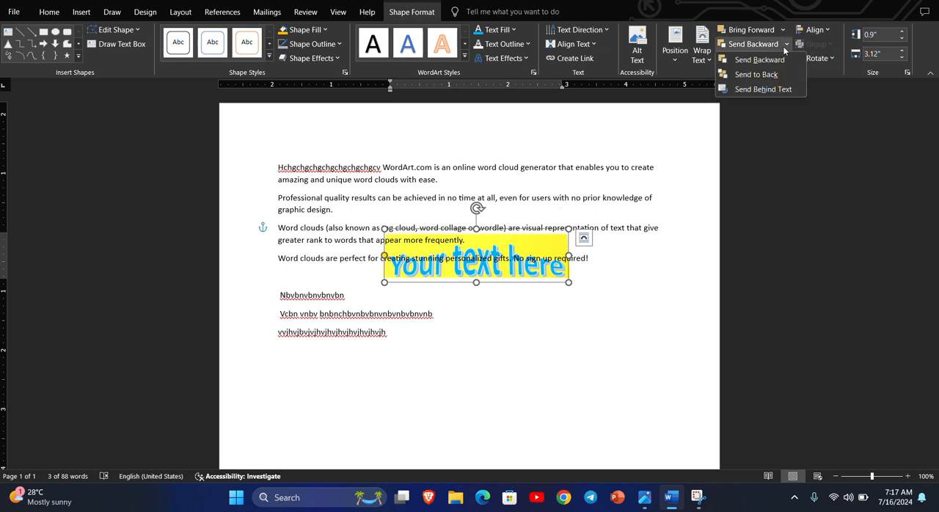
left_click(775, 90)
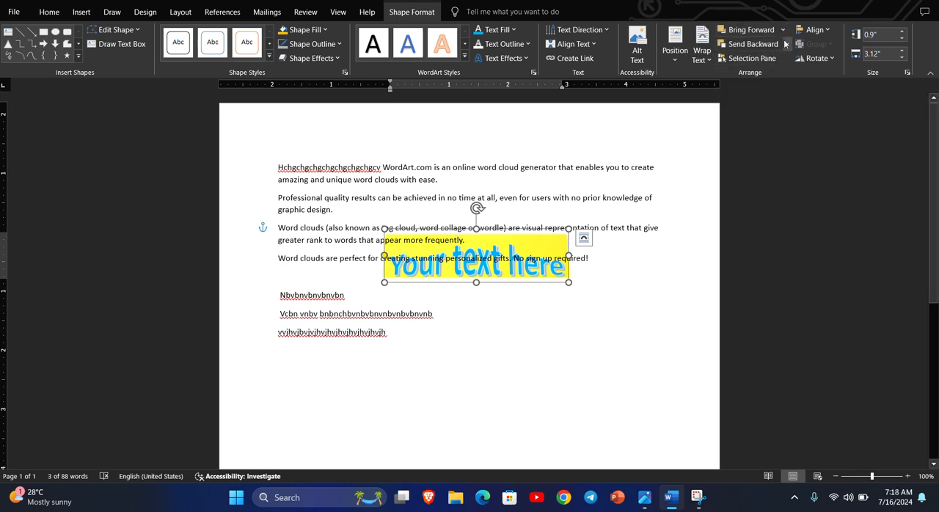
left_click(786, 44)
left_click(775, 60)
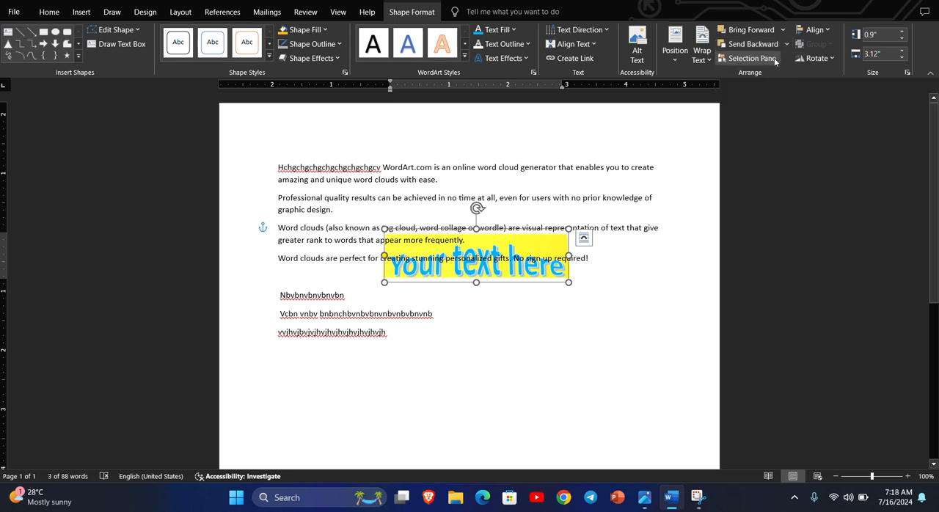
left_click(785, 45)
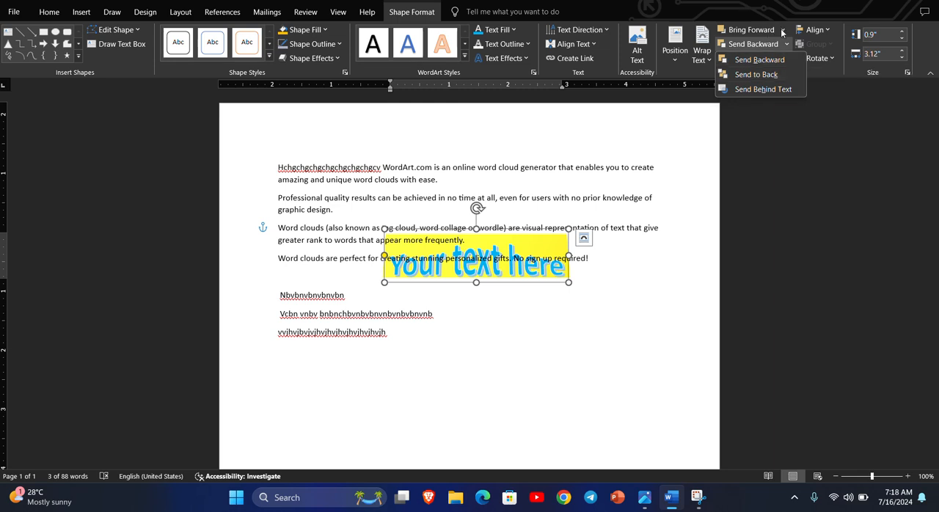
Bring the WordArt in front of the paragraph text, then send it behind the text again
left_click(782, 32)
left_click(763, 76)
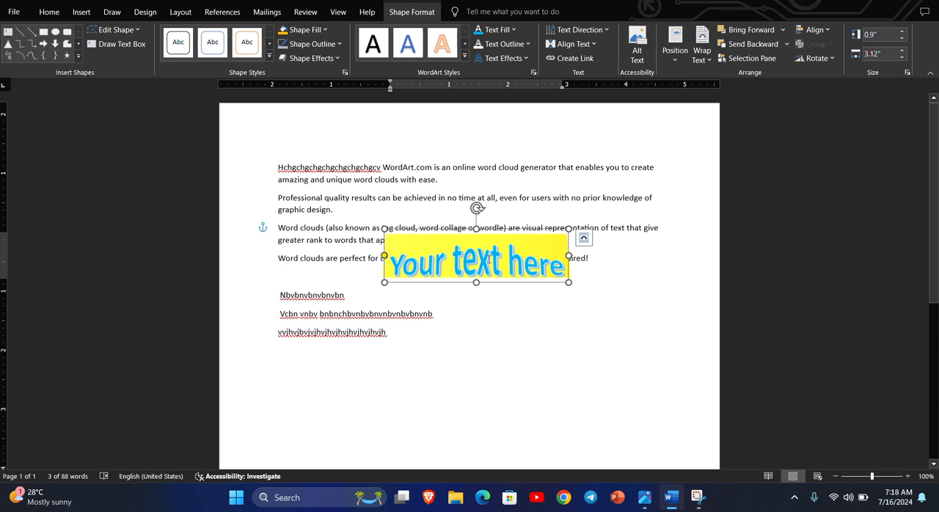
left_click(783, 30)
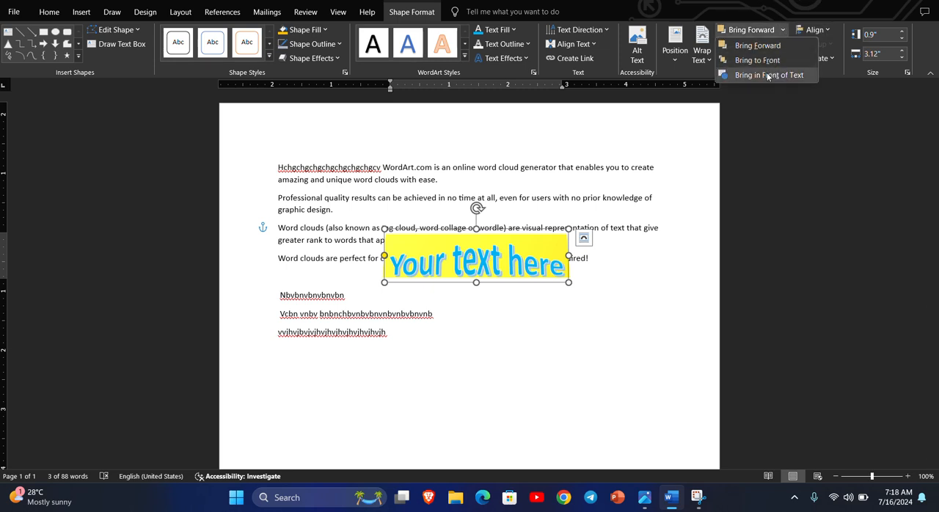
left_click(768, 75)
left_click(786, 45)
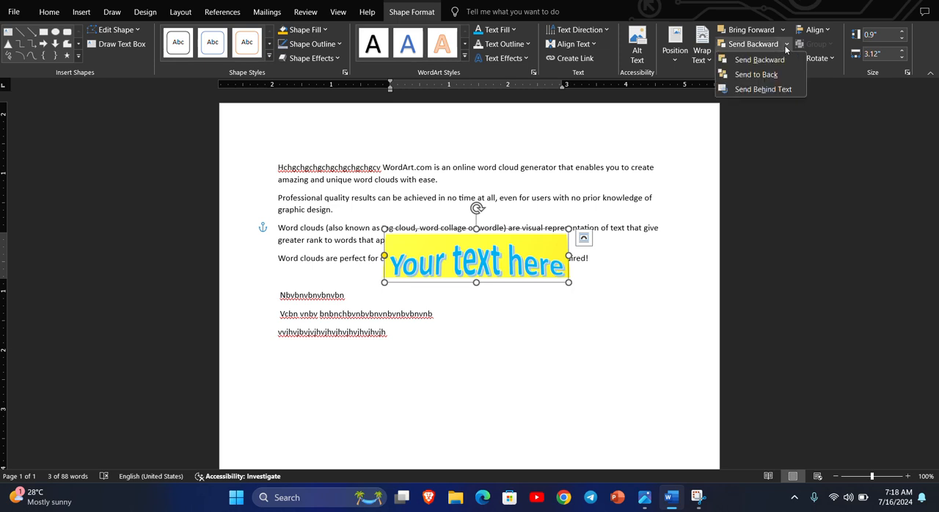
left_click(761, 88)
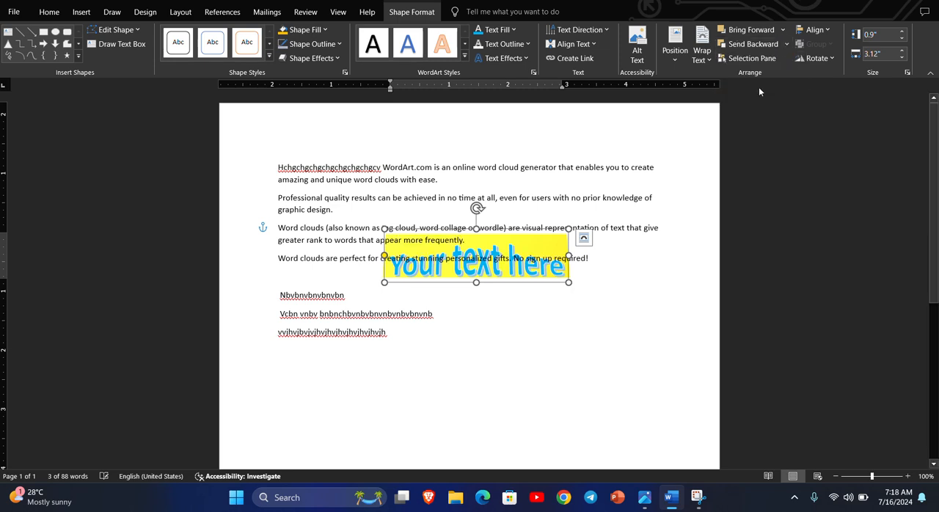
Set the font size of all the document's paragraph text to 18
left_click_drag(273, 162, 468, 328)
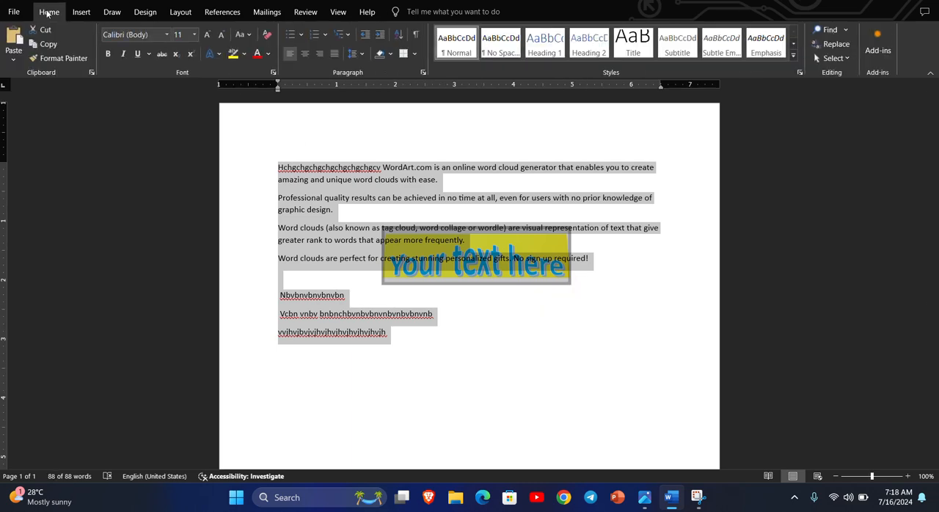
left_click(195, 37)
left_click(179, 132)
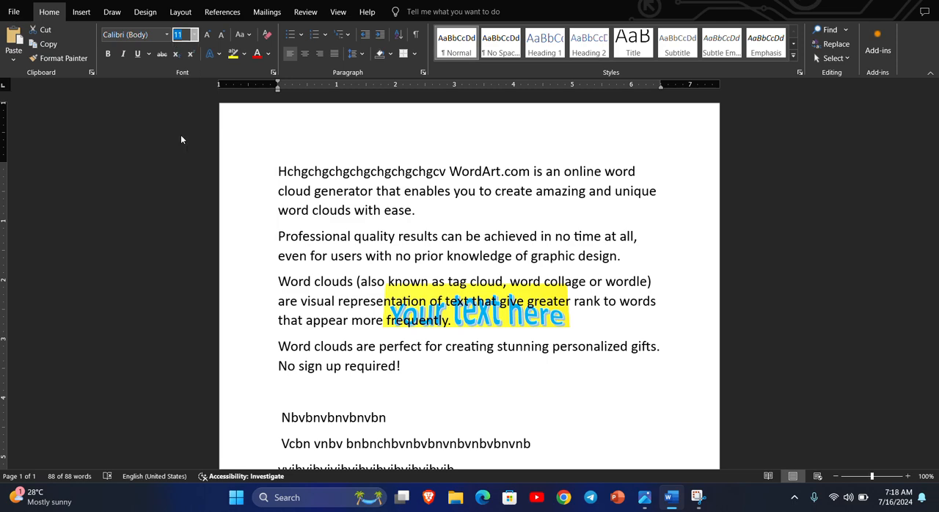
left_click(559, 329)
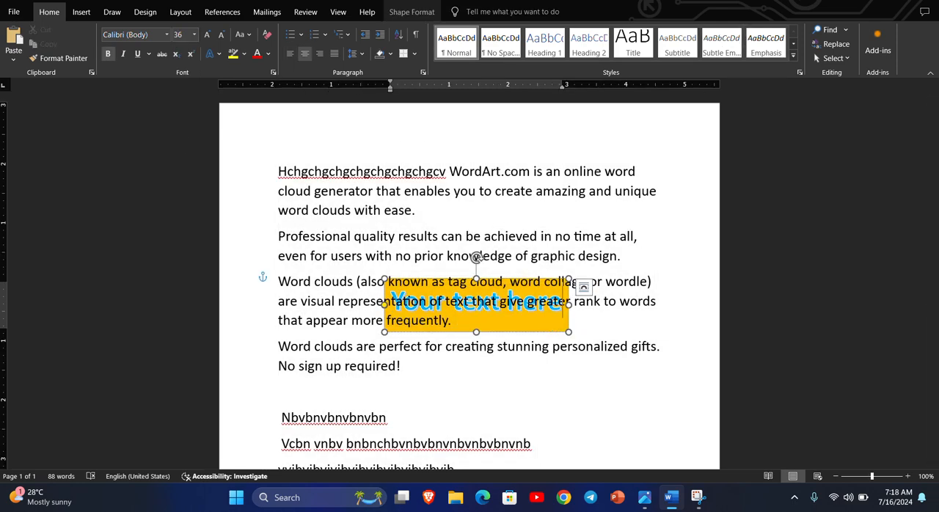
left_click(82, 12)
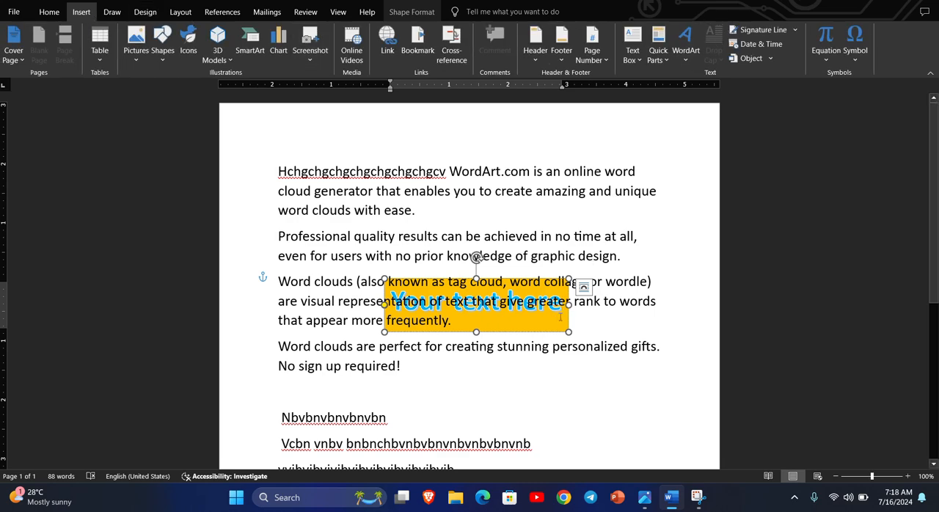
mouse_move(562, 323)
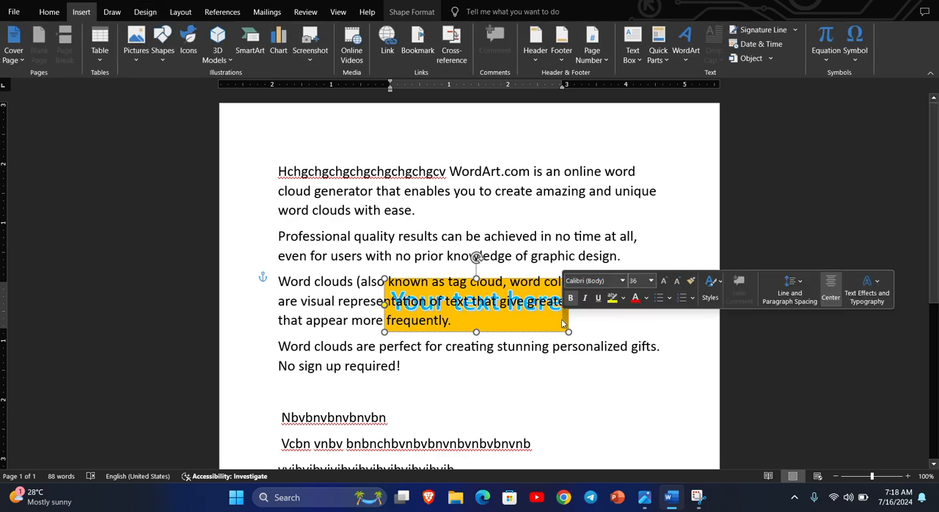
left_click(493, 331)
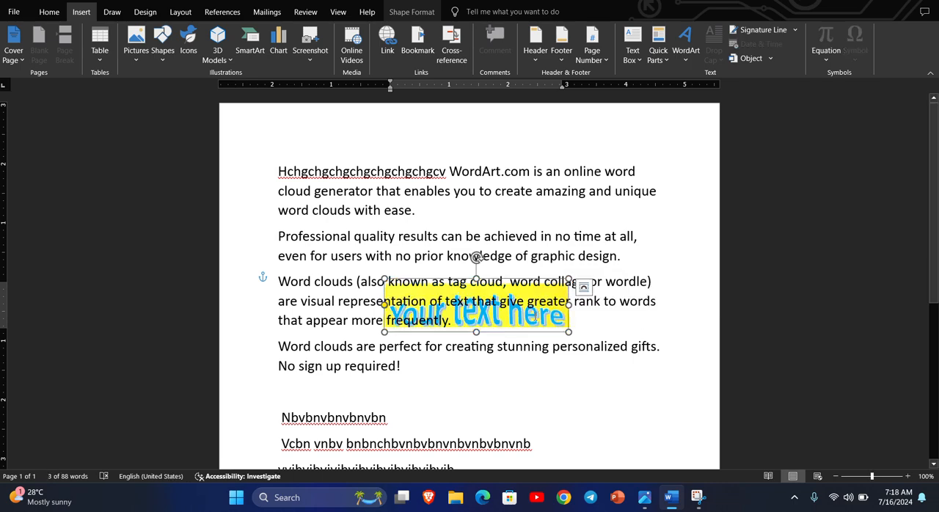
left_click(535, 316)
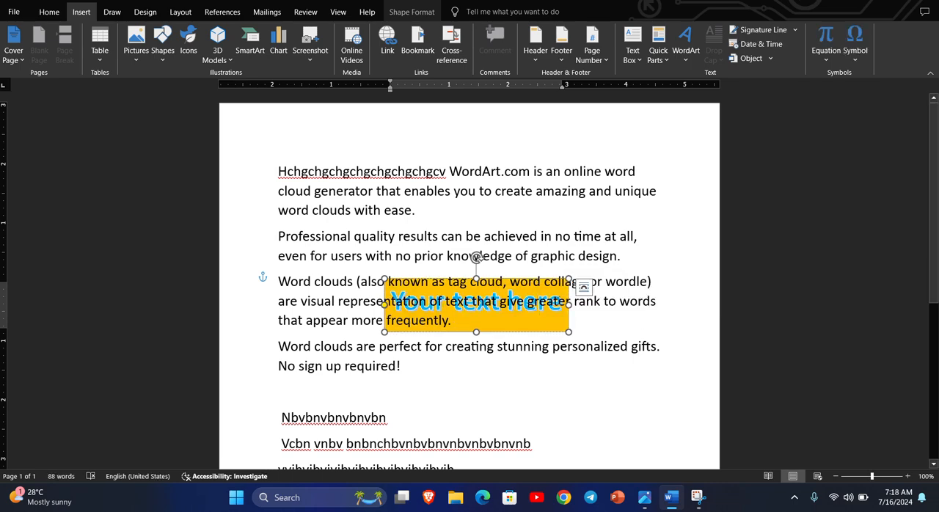
left_click(584, 288)
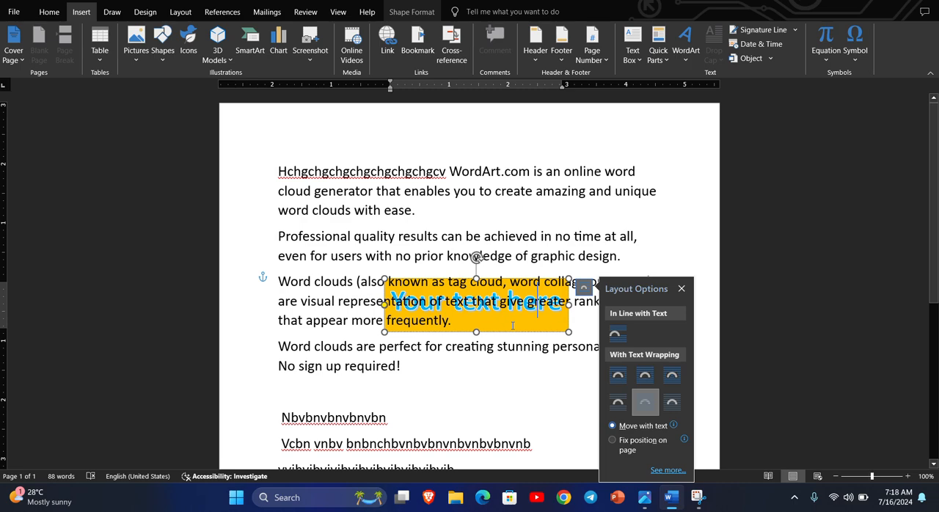
Insert a second WordArt in the blue fill style, in front of the text, and remove it again
left_click(686, 58)
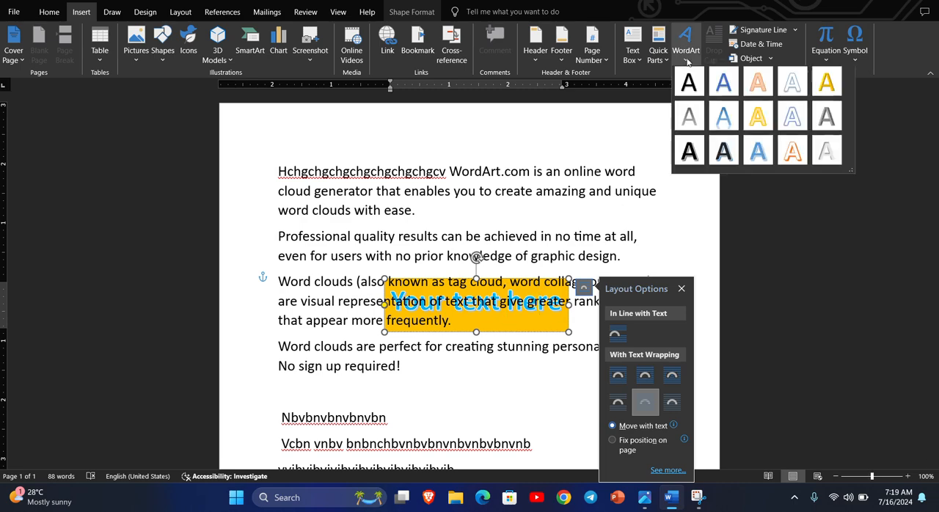
left_click(716, 79)
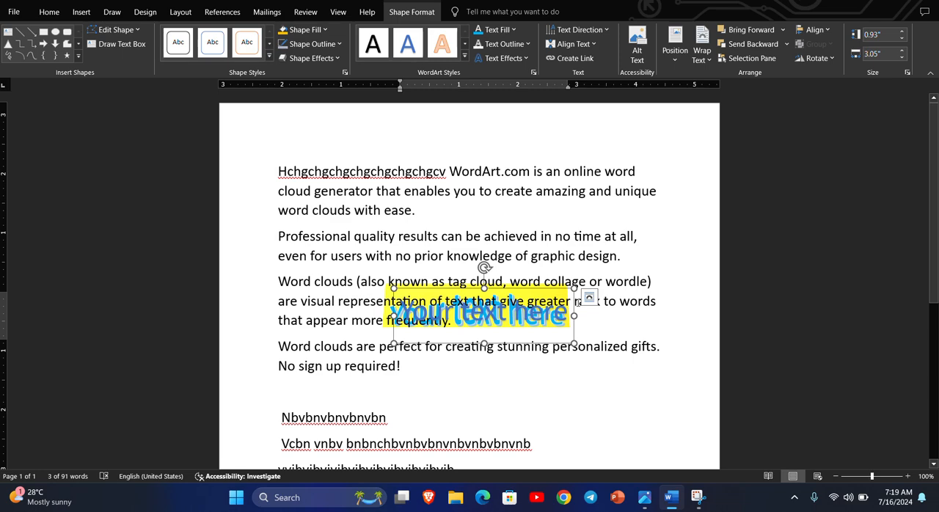
left_click(781, 30)
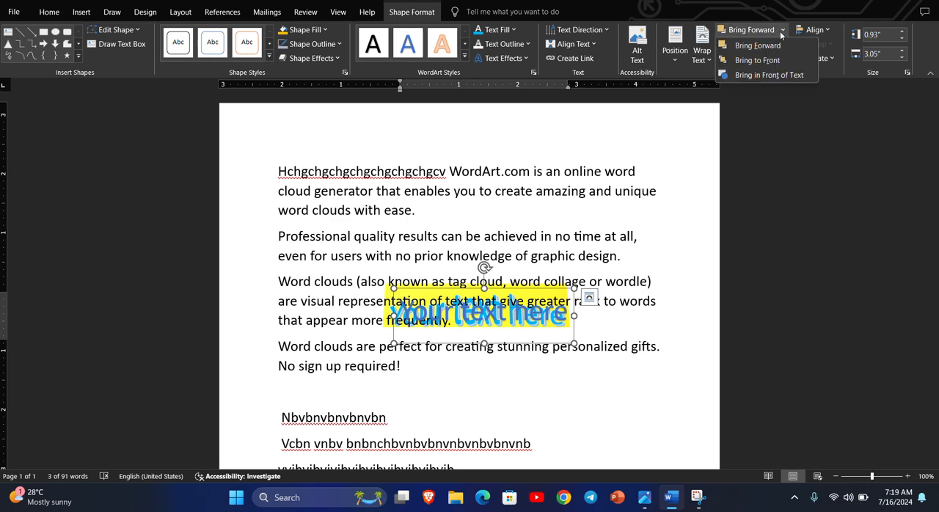
left_click(770, 75)
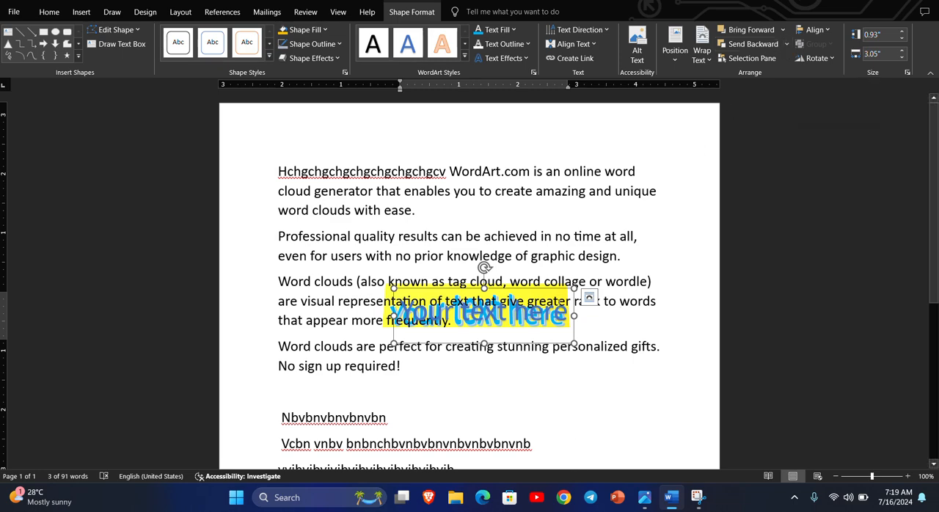
key("Escape")
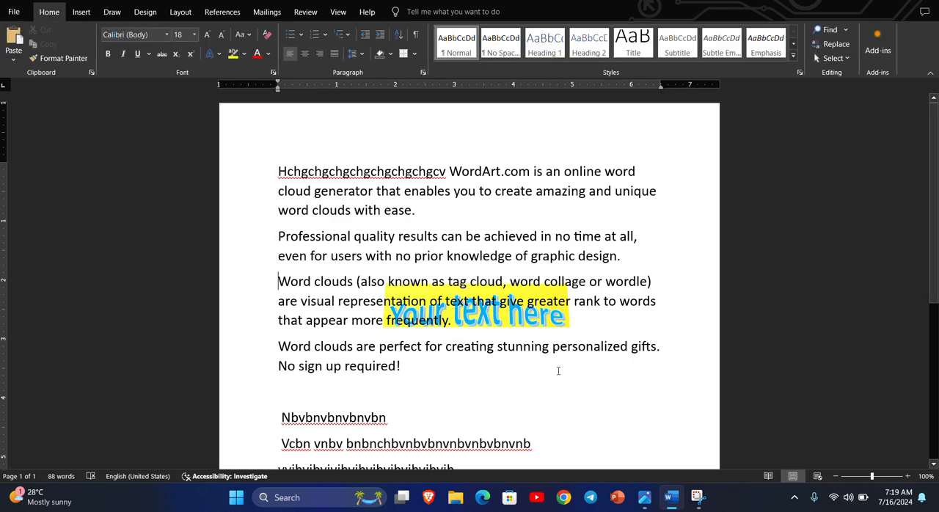
Bring the original "Your text here" WordArt in front of the paragraph text
left_click(561, 317)
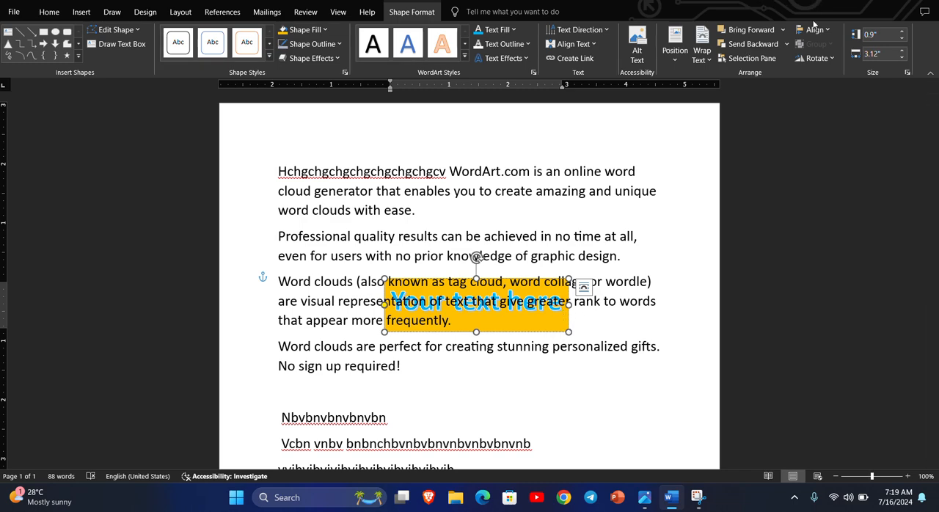
left_click(782, 30)
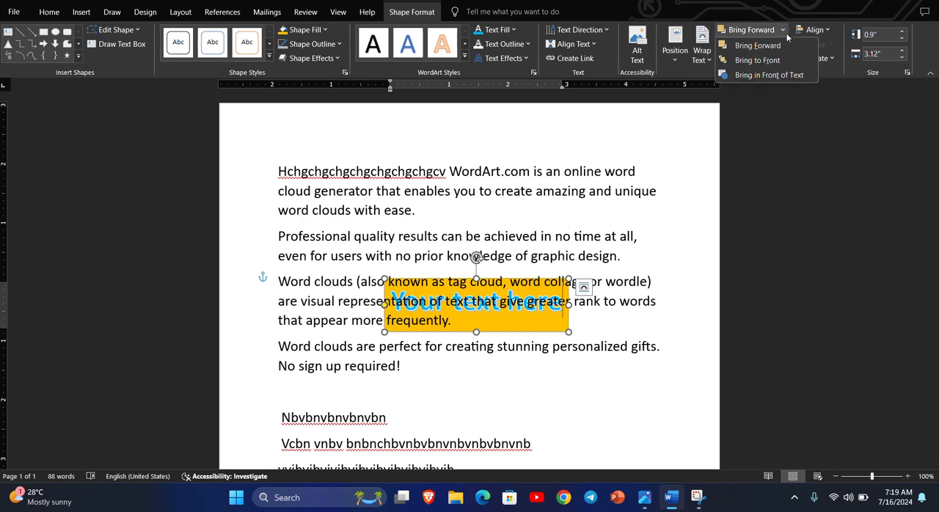
left_click(770, 75)
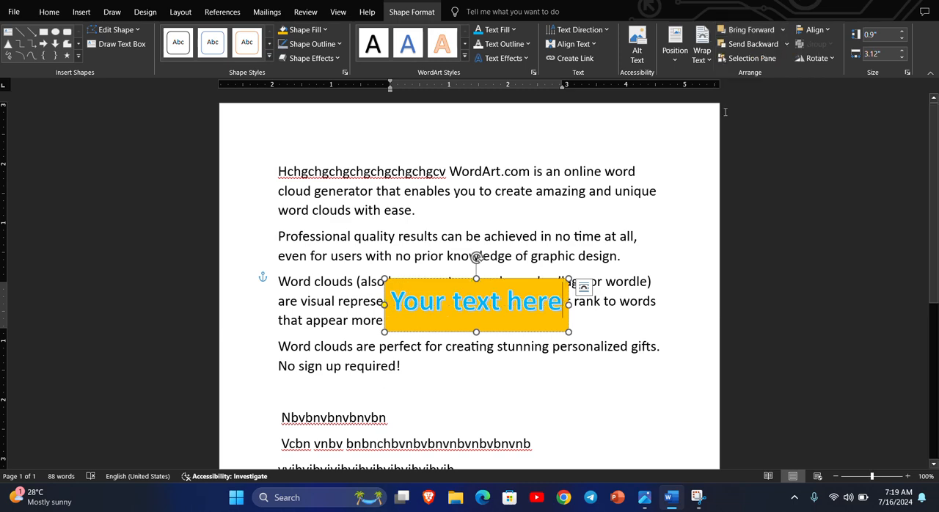
Wrap the paragraph text around the WordArt with the Through option and look over the wrapping and position choices
left_click(787, 44)
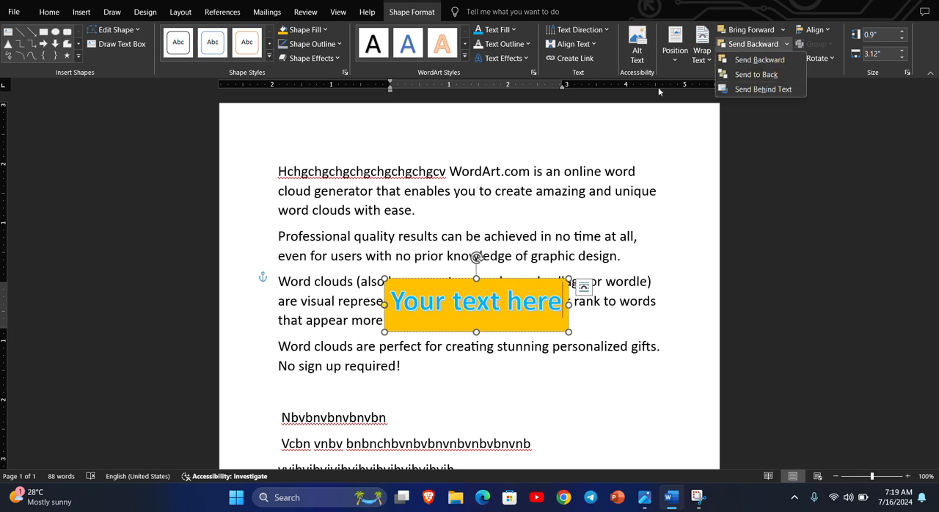
left_click(708, 63)
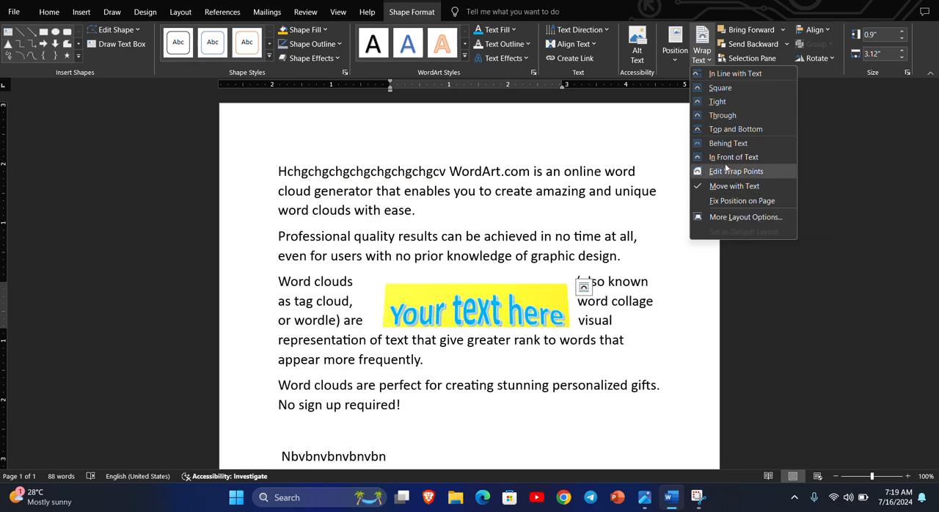
left_click(723, 116)
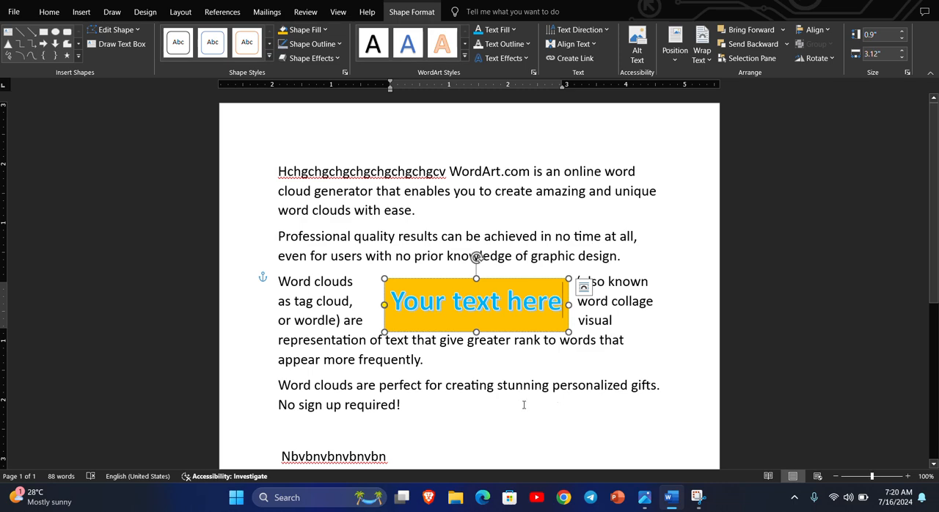
left_click(708, 61)
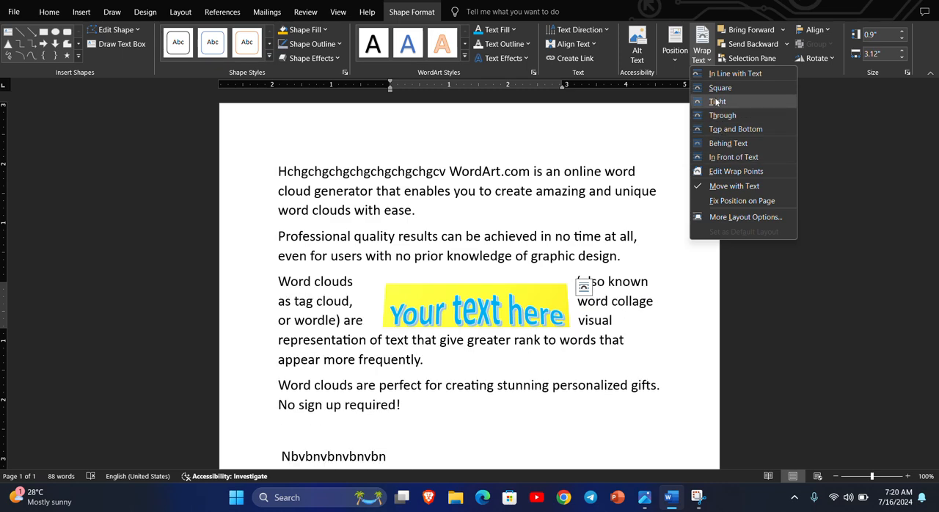
left_click(676, 62)
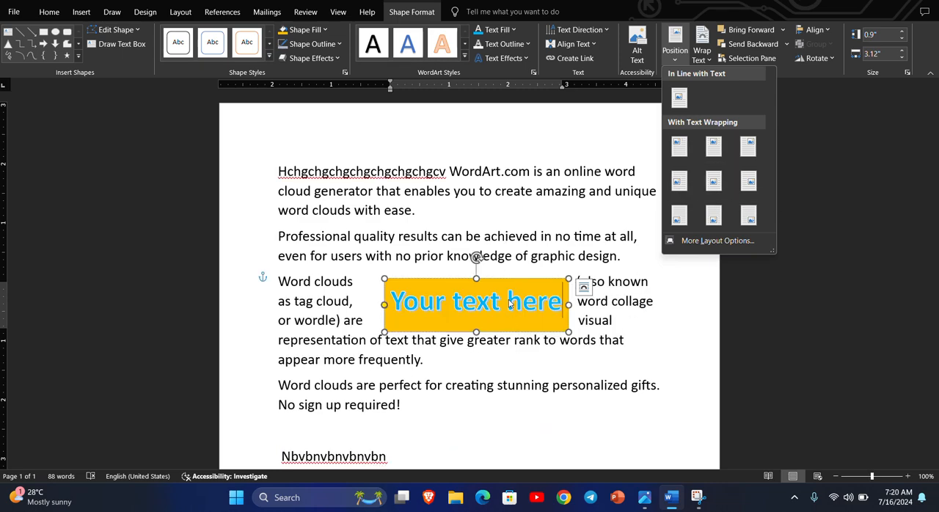
left_click(510, 303)
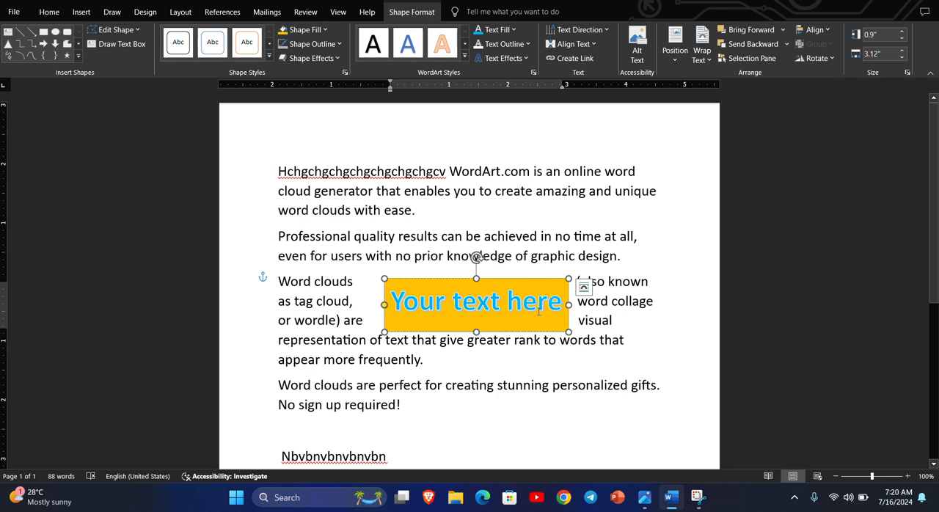
Delete the WordArt and all the paragraph text from the document
key("ctrl+a")
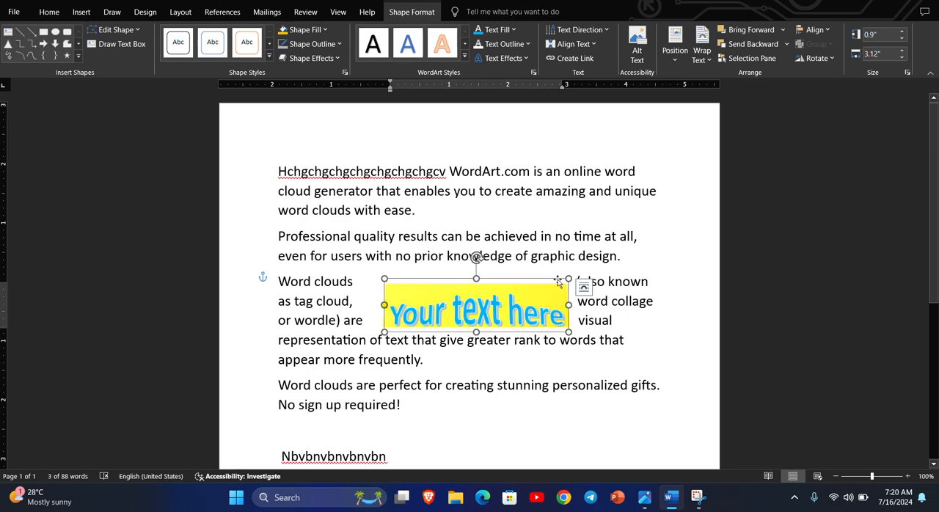
key("Delete")
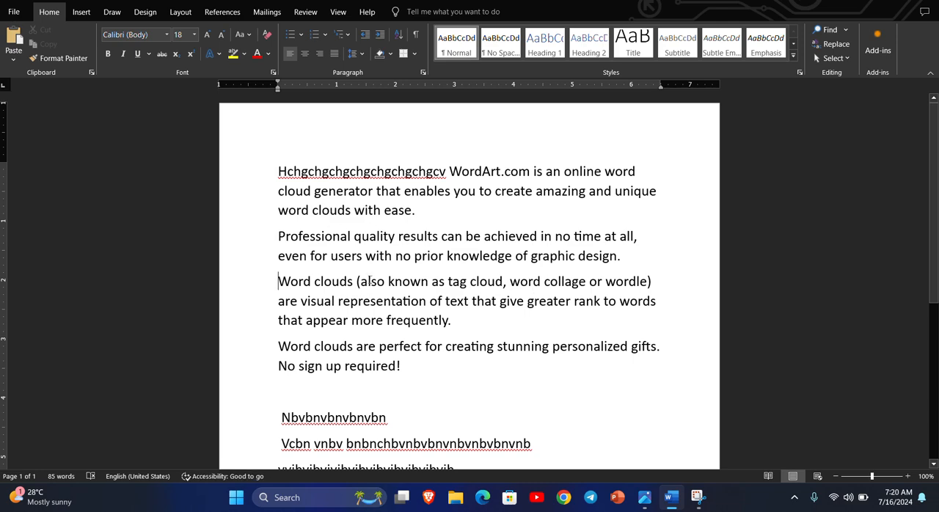
left_click_drag(265, 174, 490, 418)
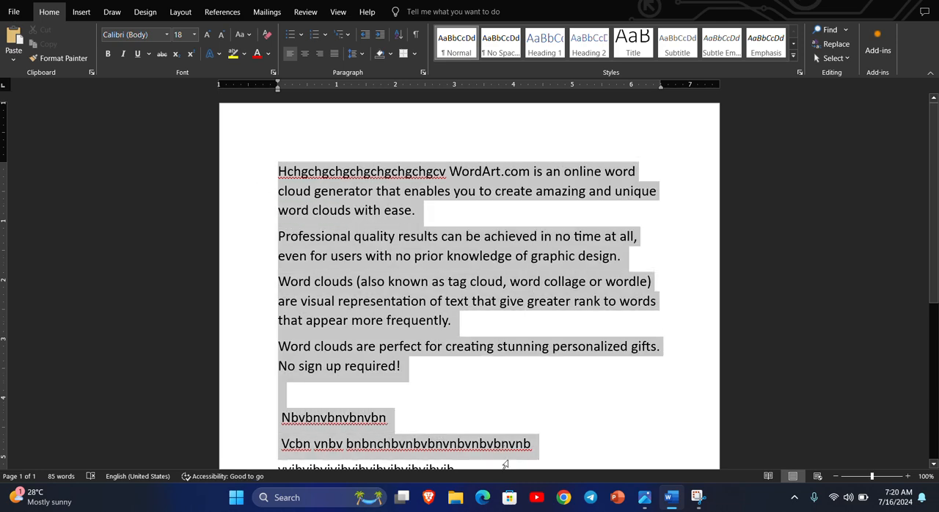
scroll(489, 419, "down", 3)
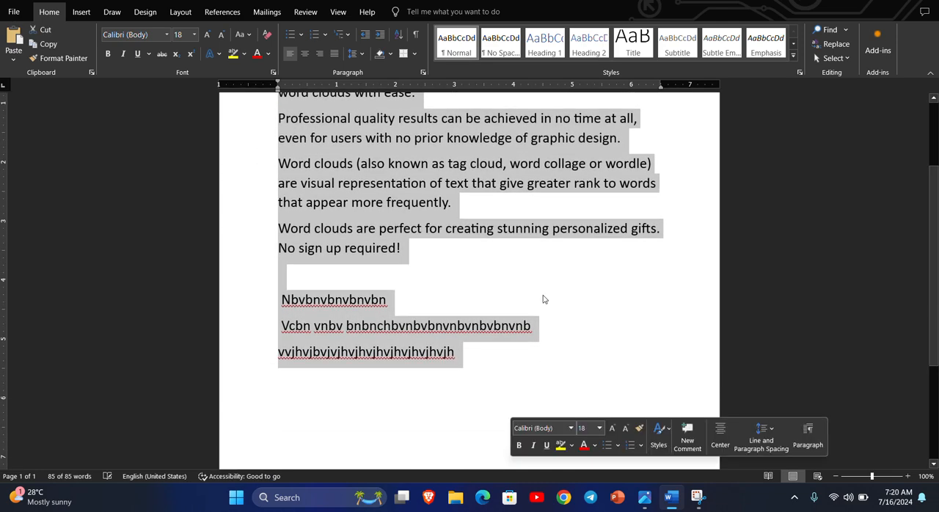
key("Delete")
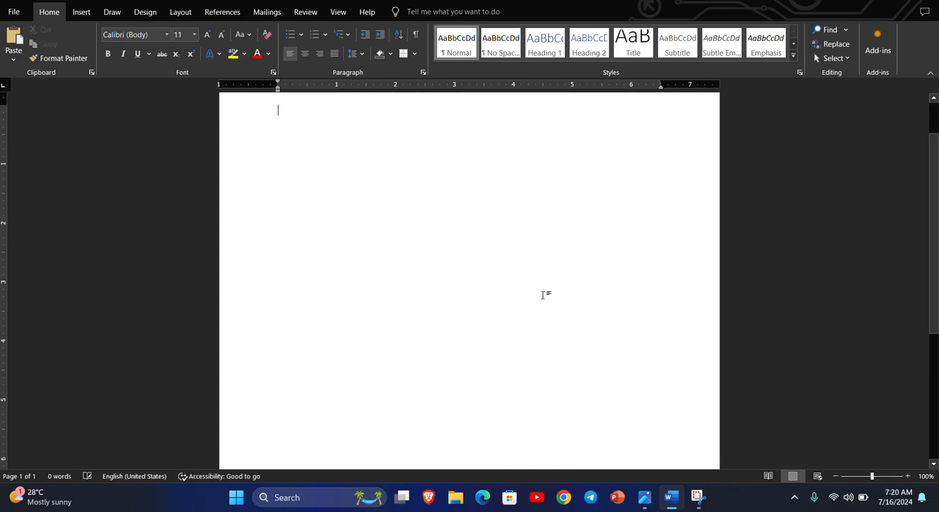
Insert a table with six columns and three rows on the blank page
left_click(82, 12)
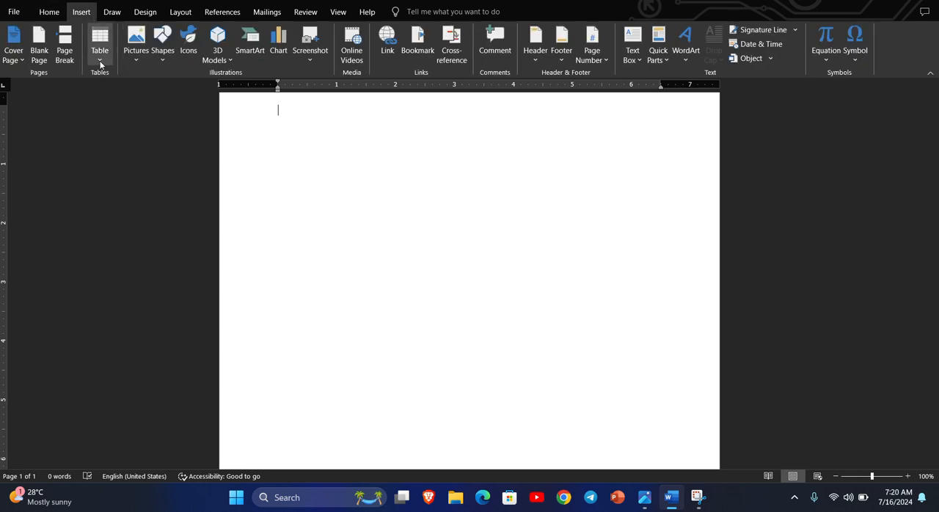
left_click(99, 62)
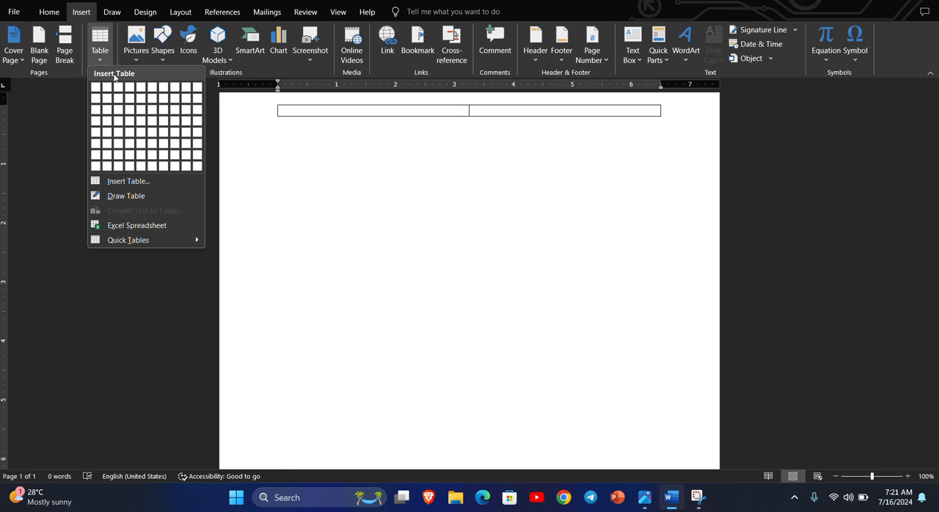
left_click(150, 118)
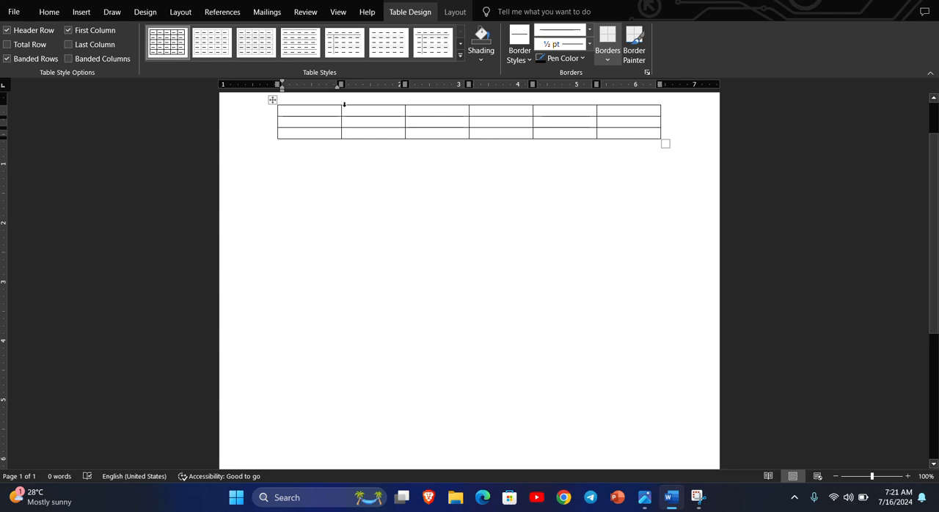
Enter the headings "Sr.", "Name of Students" and "Class" in the first three cells of the table's first row
type("S")
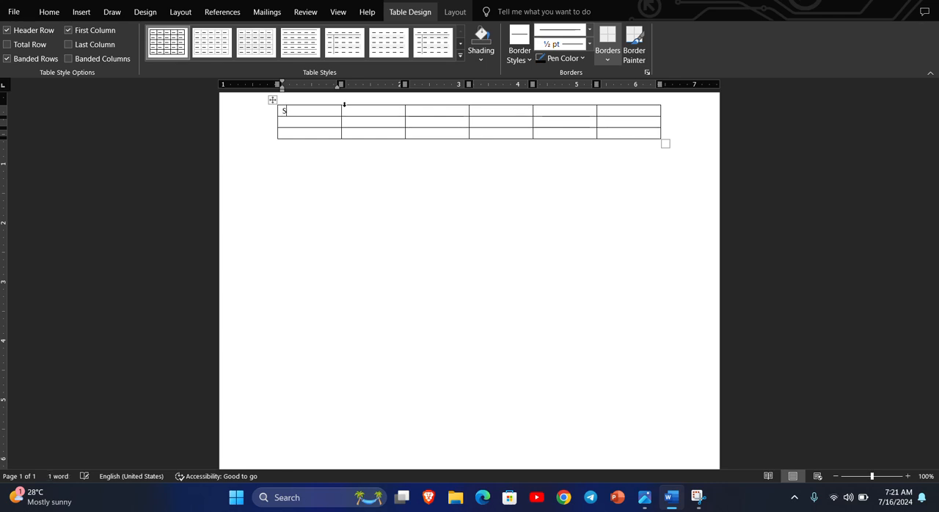
type("r.")
key("Tab")
type("Name of Studen")
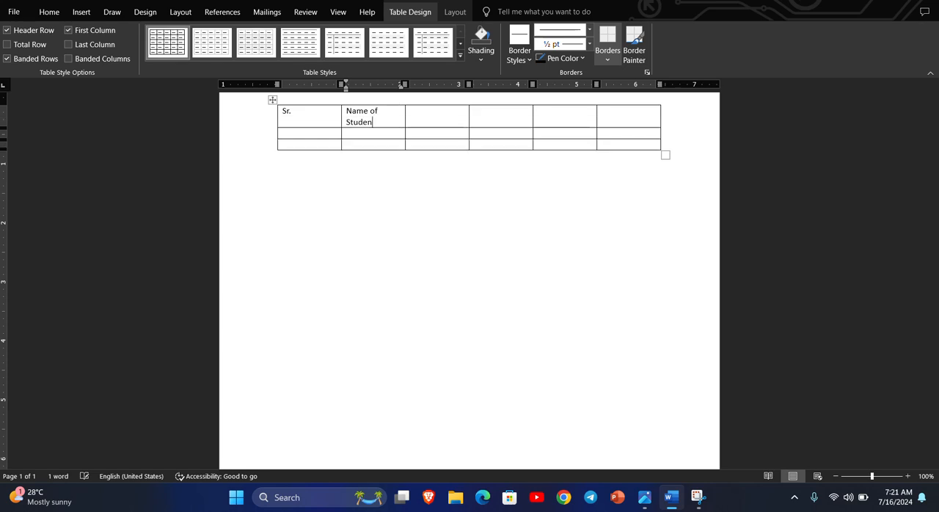
type("ts")
left_click(410, 111)
type("Class")
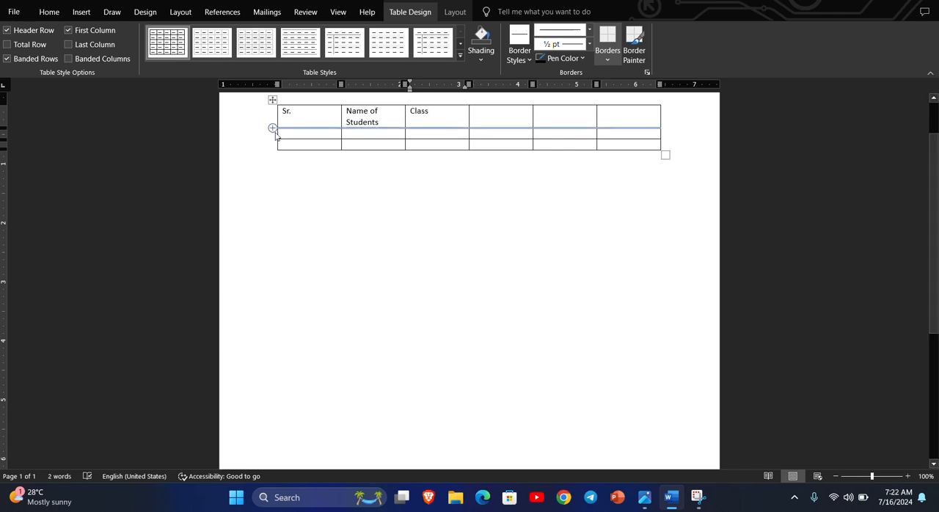
Fill the second row with 1, the student's name and B.SC, and widen the Name of Students column to fit its heading on one line
left_click(302, 133)
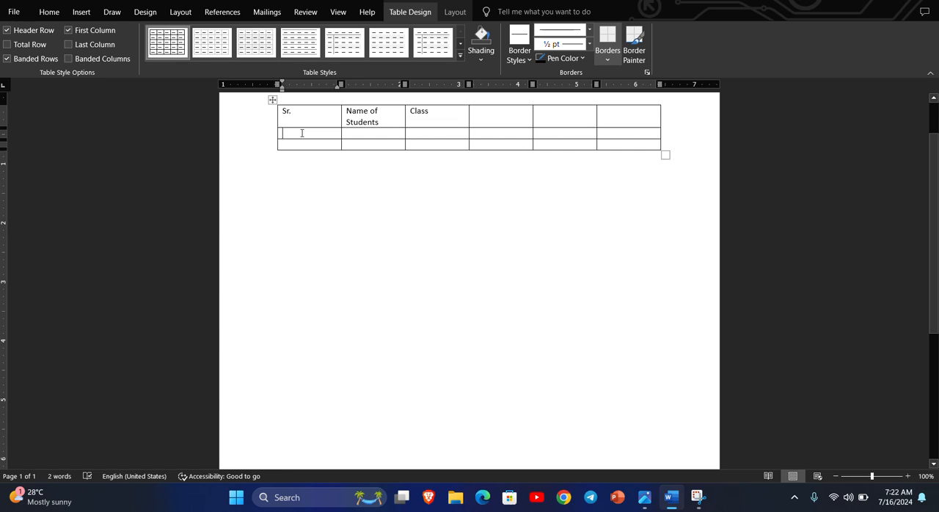
type("1")
key("Tab")
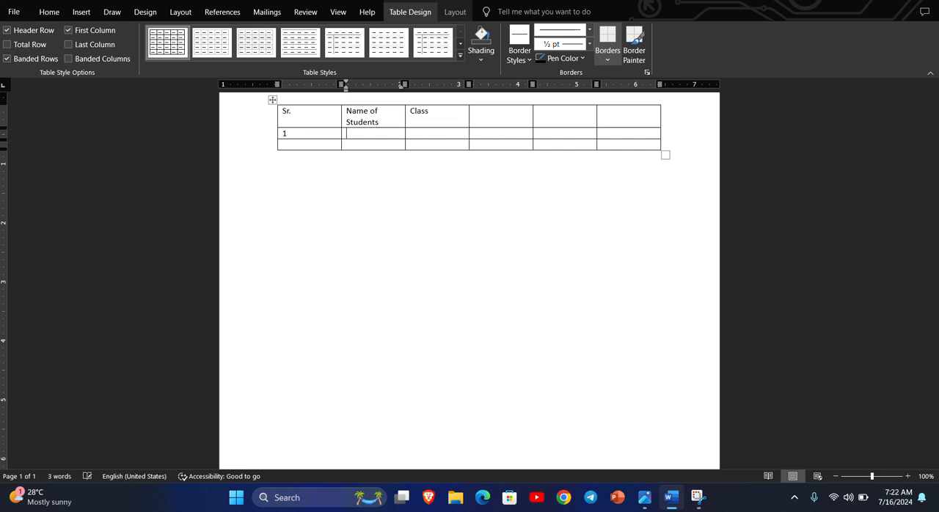
type("Anil")
key("Tab")
type("B.SC")
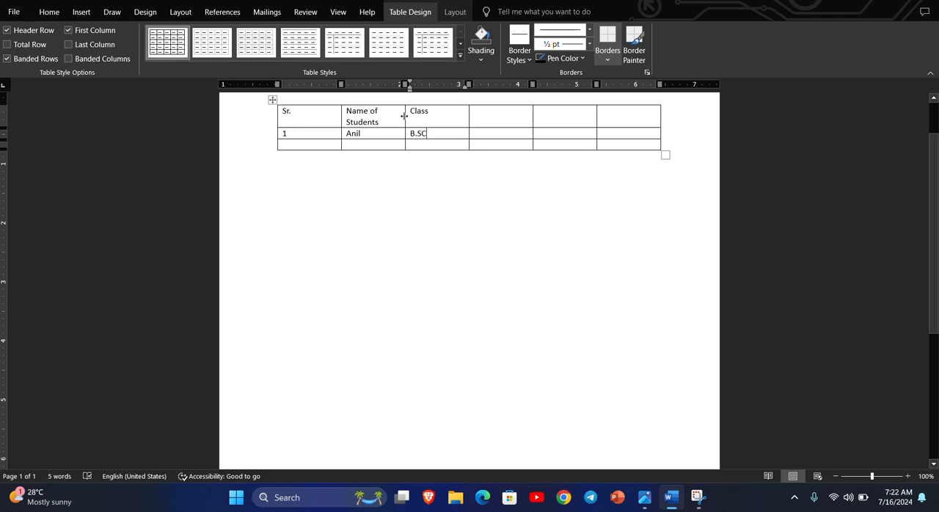
left_click_drag(404, 116, 417, 116)
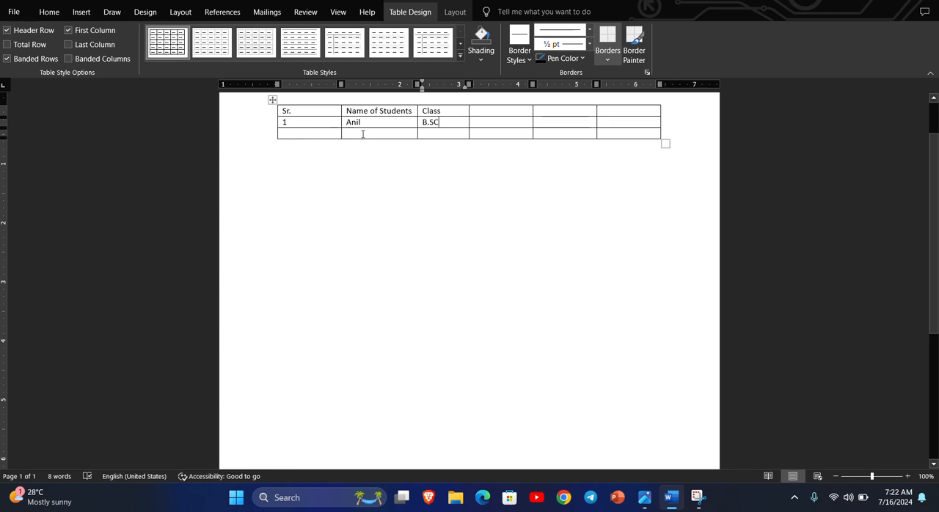
Add two blank rows at the end of the table
left_click(668, 133)
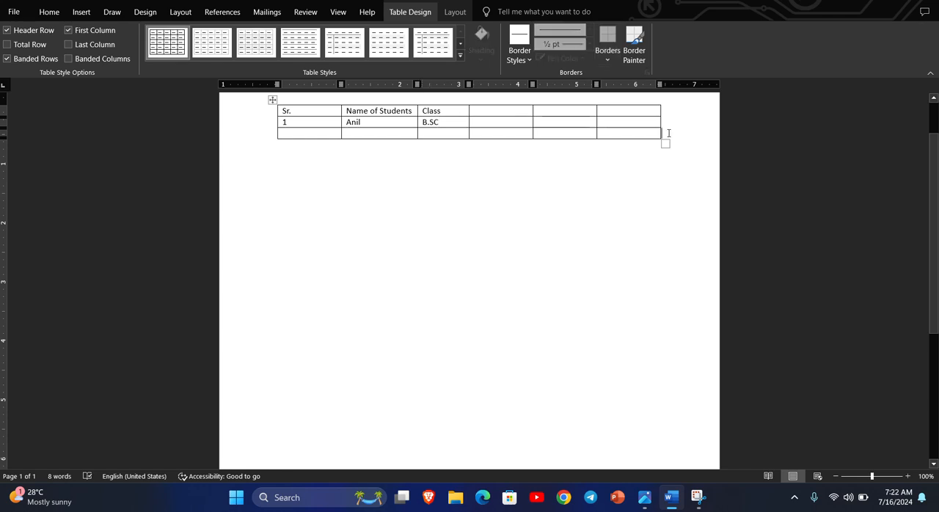
key("Return")
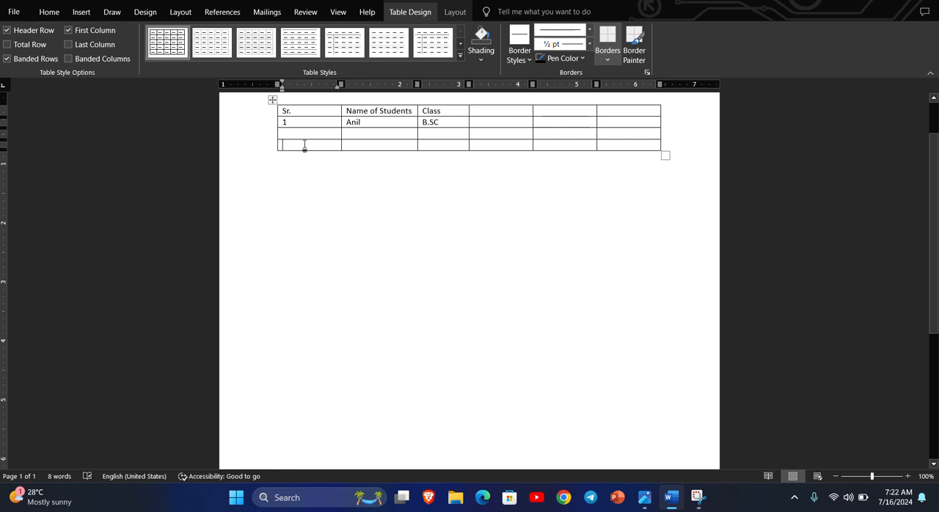
key("Return")
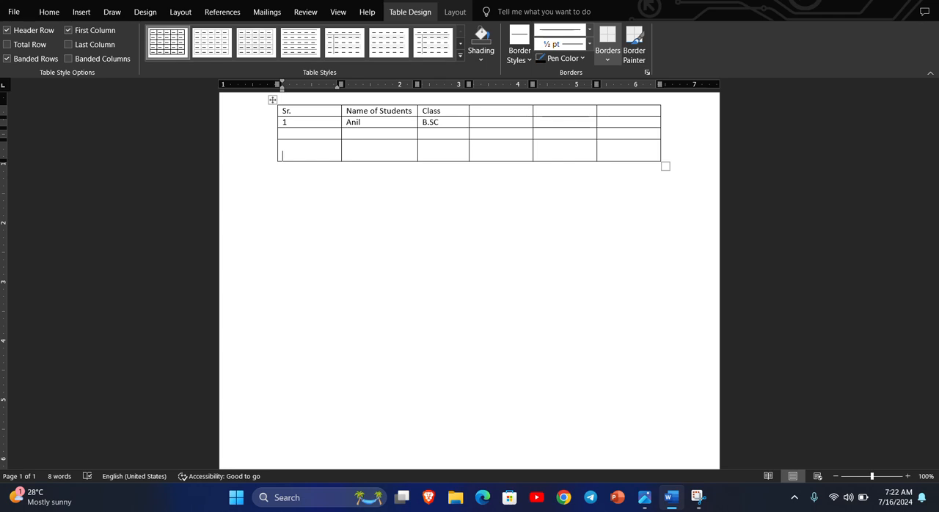
key("BackSpace")
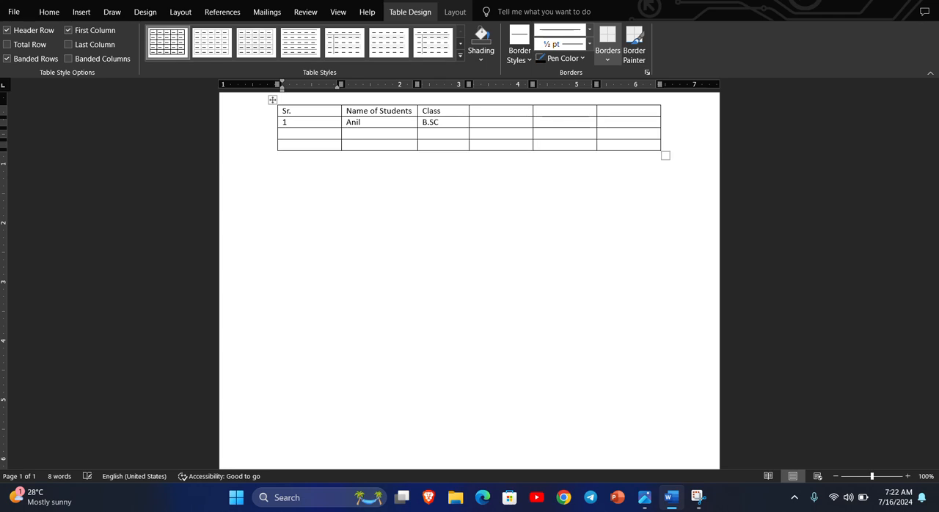
left_click(666, 145)
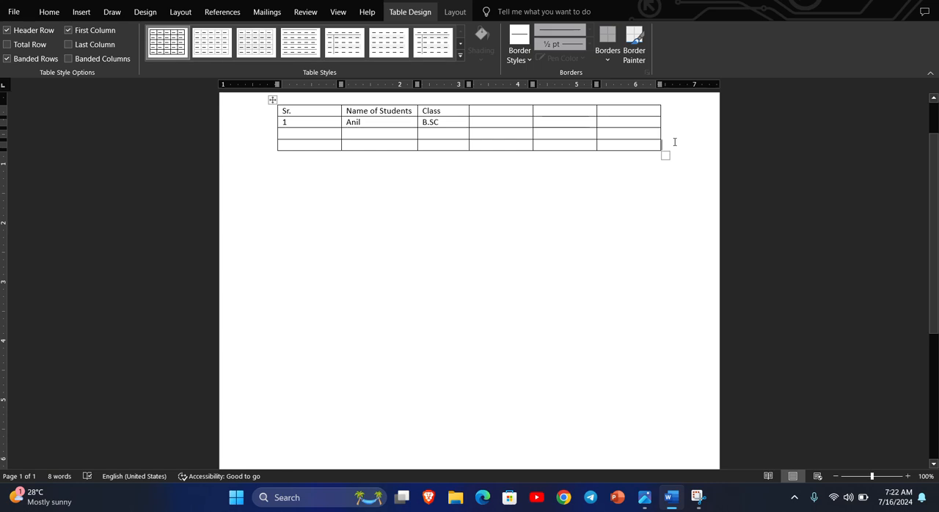
key("Return")
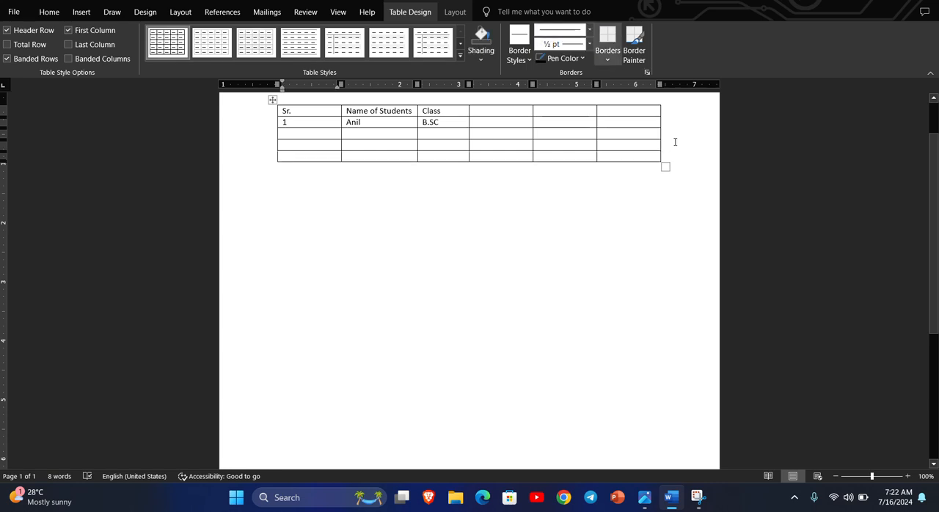
Insert a column to the left of the Sr. column and delete that new column again
right_click(312, 155)
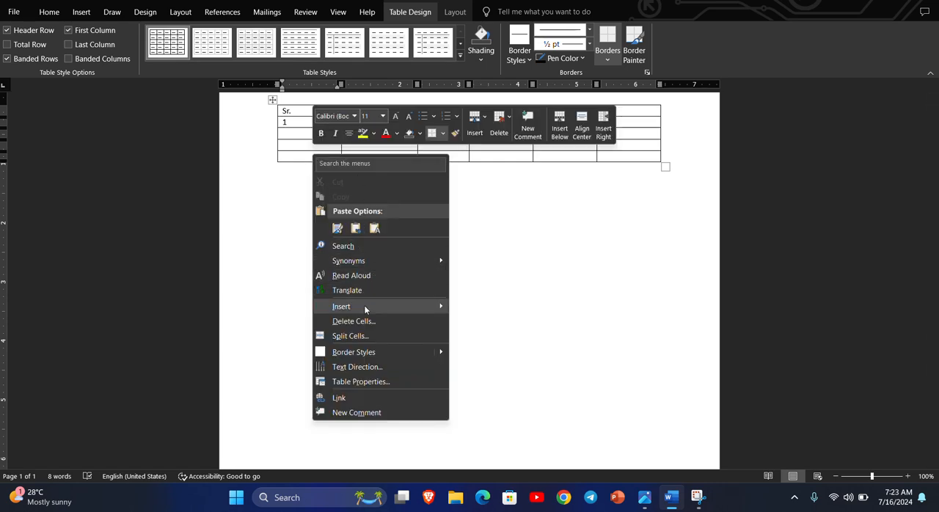
mouse_move(365, 308)
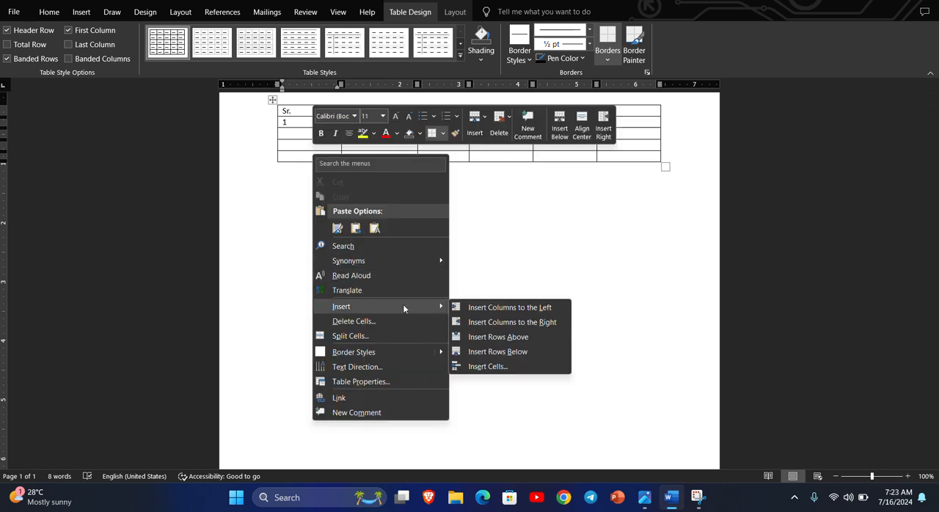
left_click(533, 310)
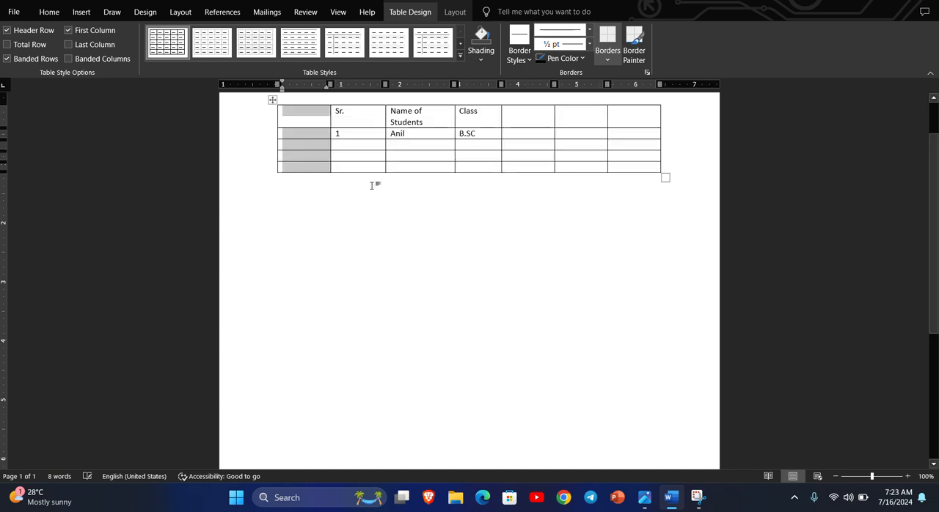
right_click(306, 146)
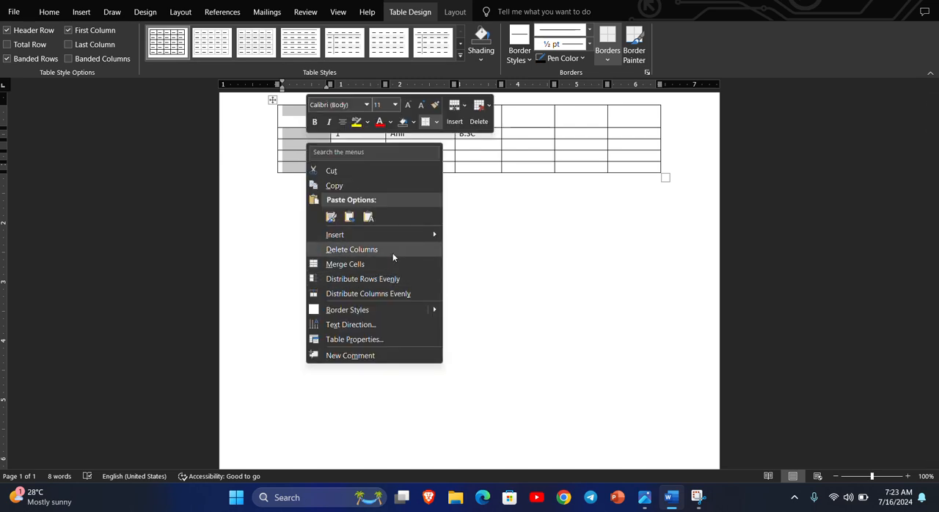
left_click(352, 250)
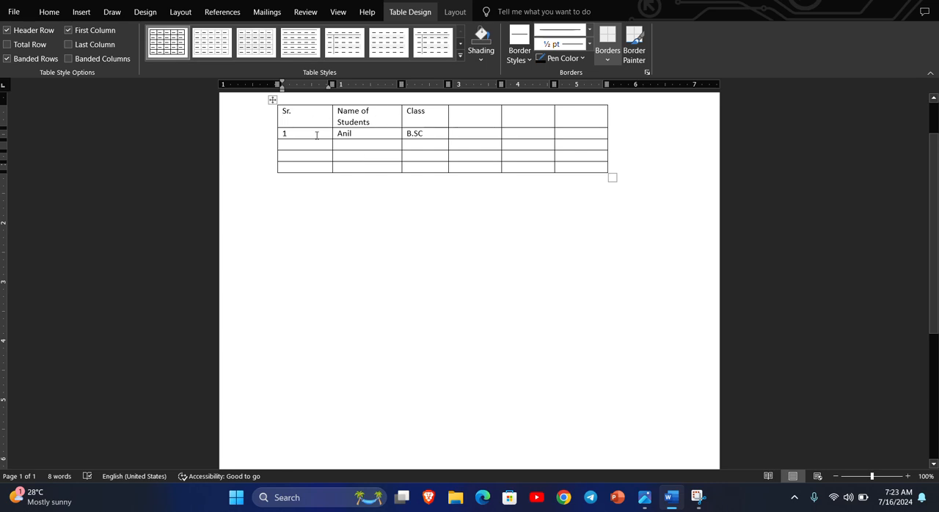
Insert a column to the left of the Name of Students column and remove it again
left_click(370, 133)
right_click(370, 133)
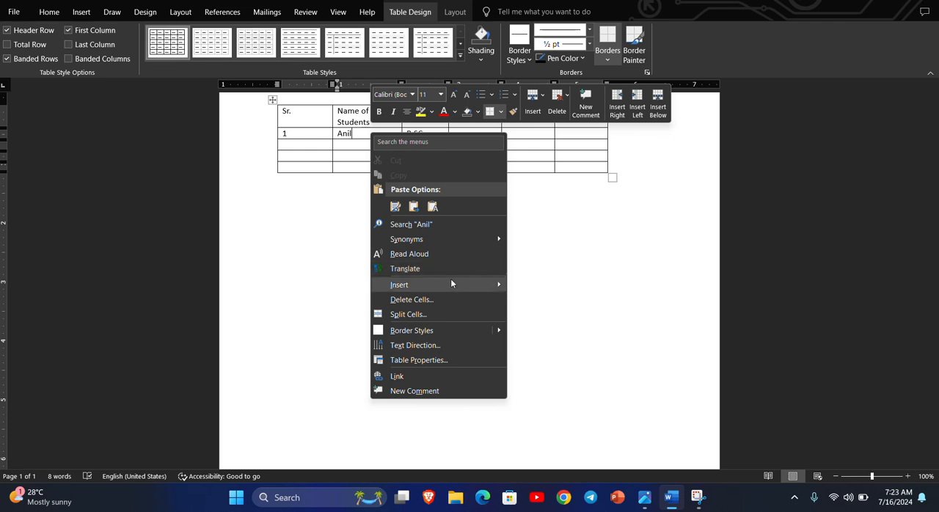
mouse_move(450, 279)
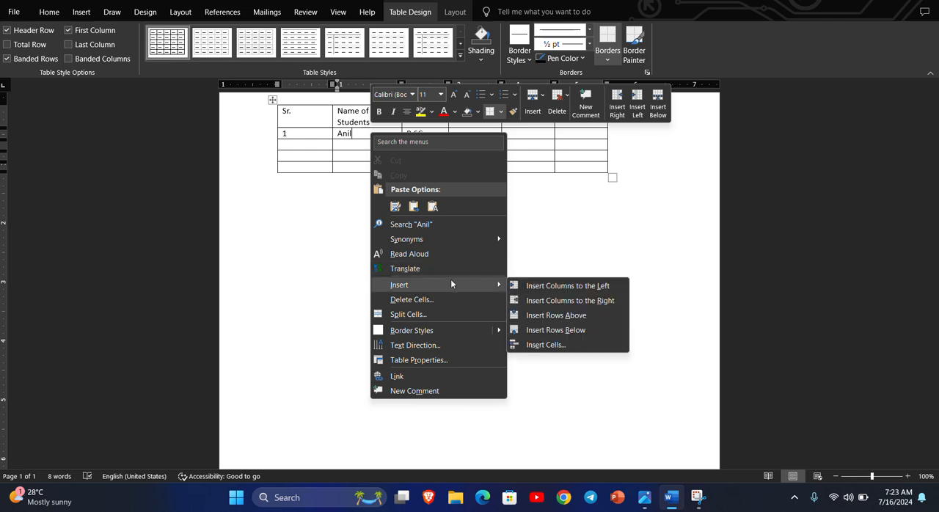
left_click(586, 286)
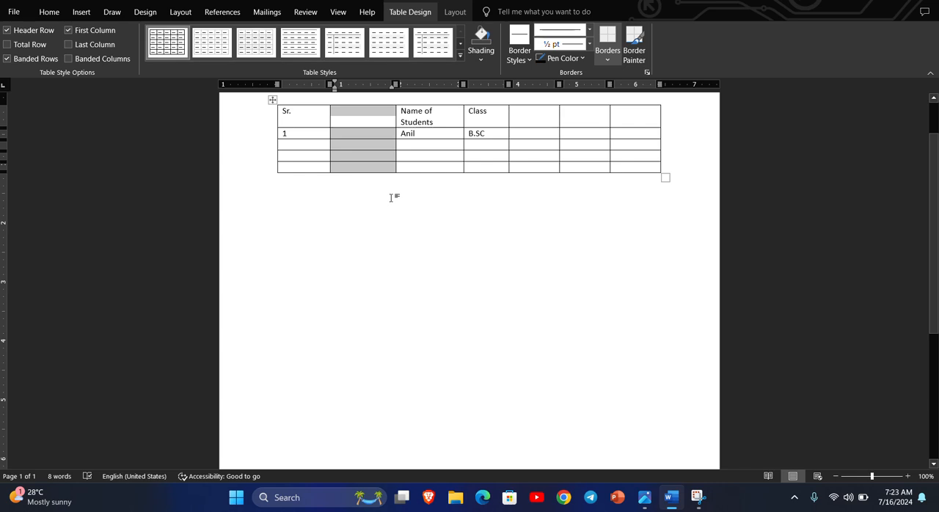
right_click(363, 137)
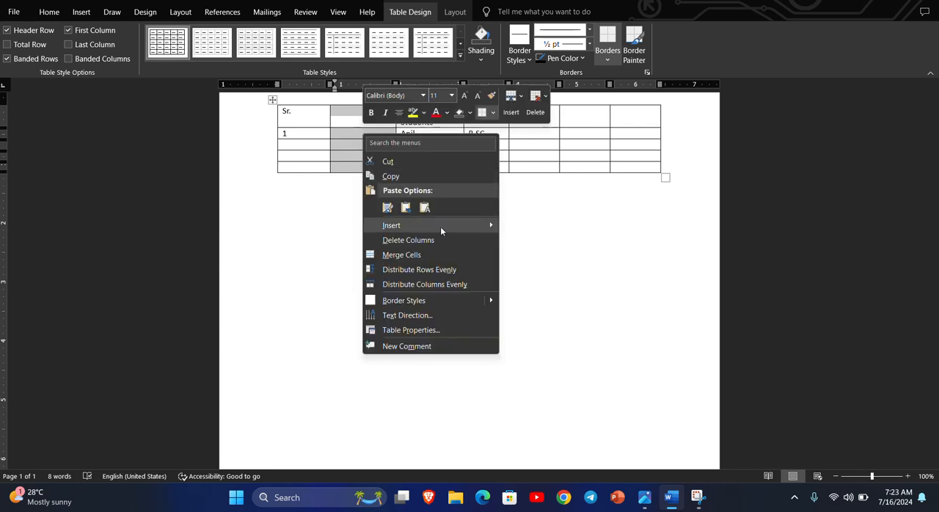
left_click(435, 239)
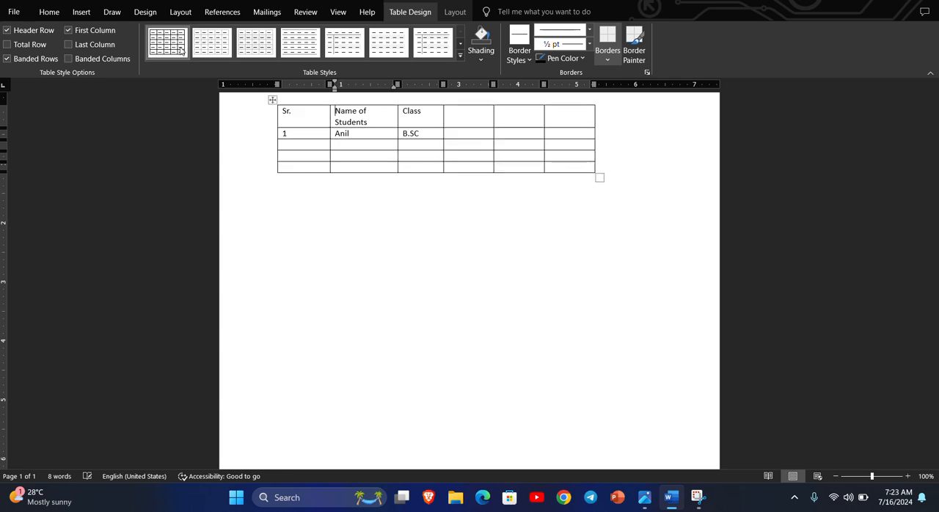
Try plain table styles on the table and apply the one with a light grey grid
left_click(218, 45)
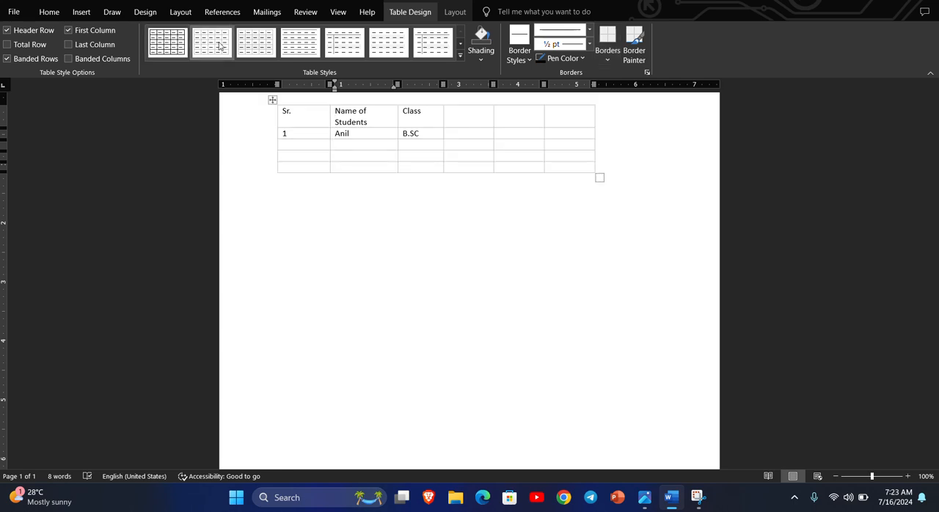
left_click(299, 44)
left_click(204, 45)
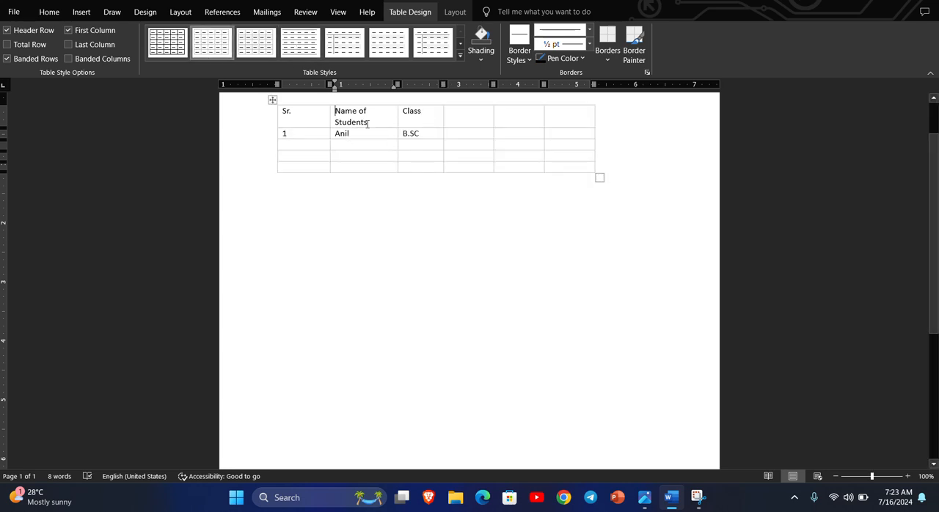
Shade the entire header row light orange, after trying dark blue on it
left_click(488, 61)
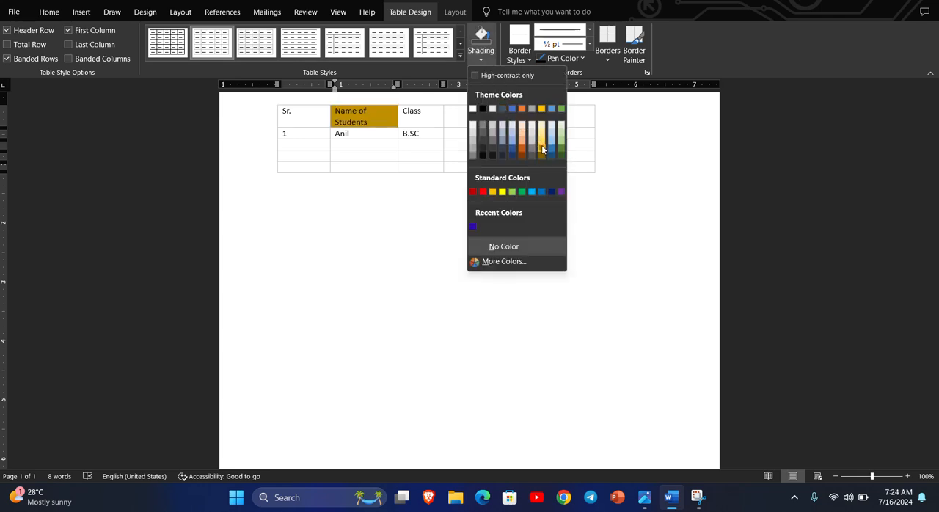
left_click(311, 117)
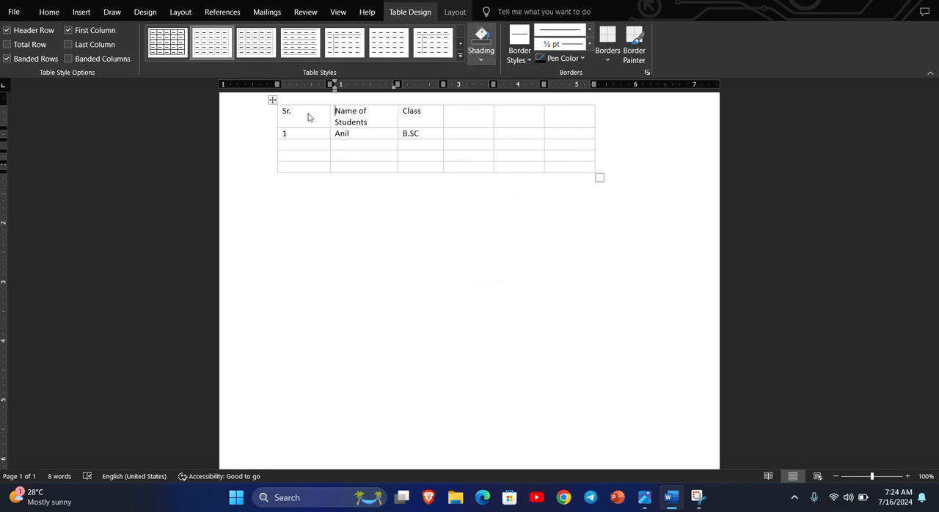
left_click(283, 115)
left_click_drag(283, 113, 561, 118)
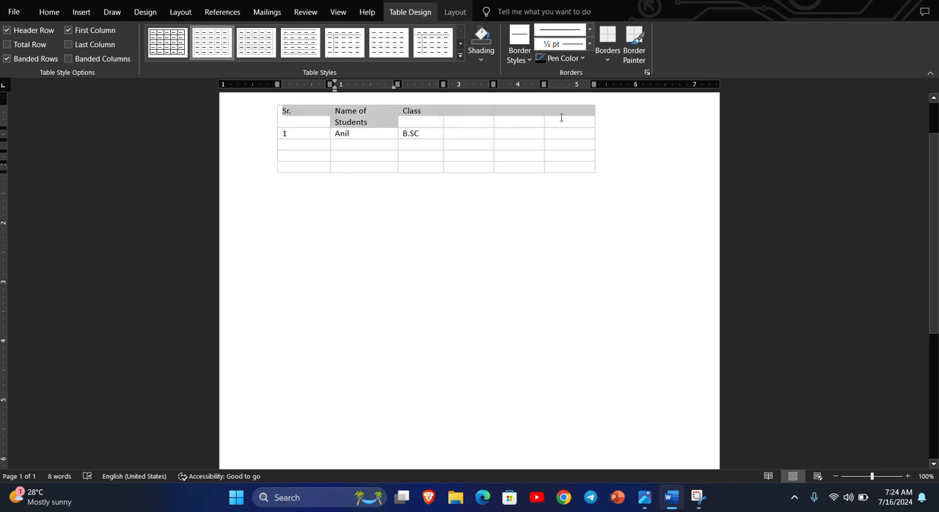
left_click(487, 60)
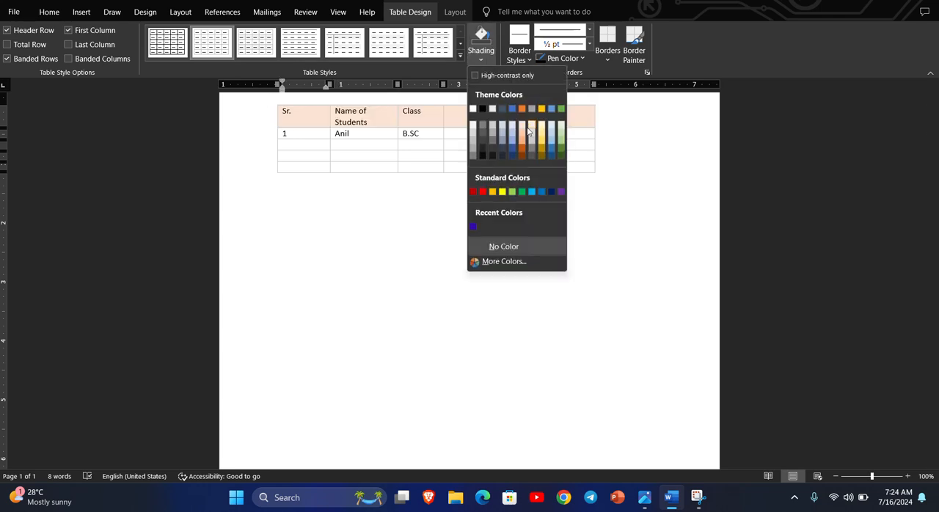
left_click(511, 149)
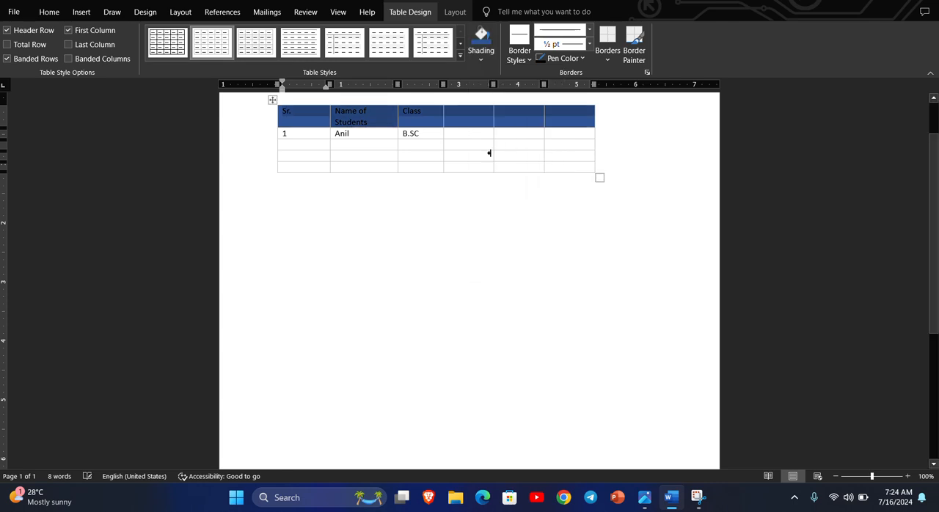
left_click(489, 63)
left_click(522, 126)
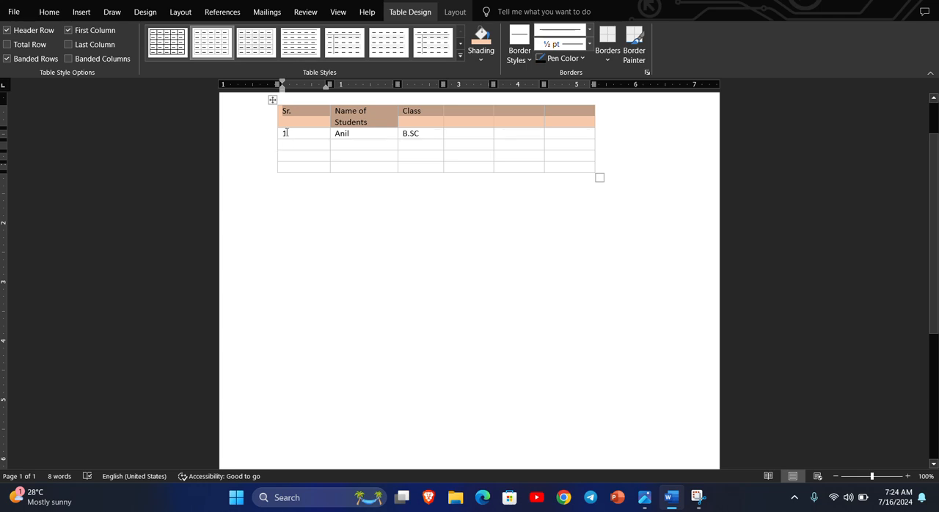
Shade the table's second row, holding the first student entry, in light grey
left_click_drag(283, 133, 565, 134)
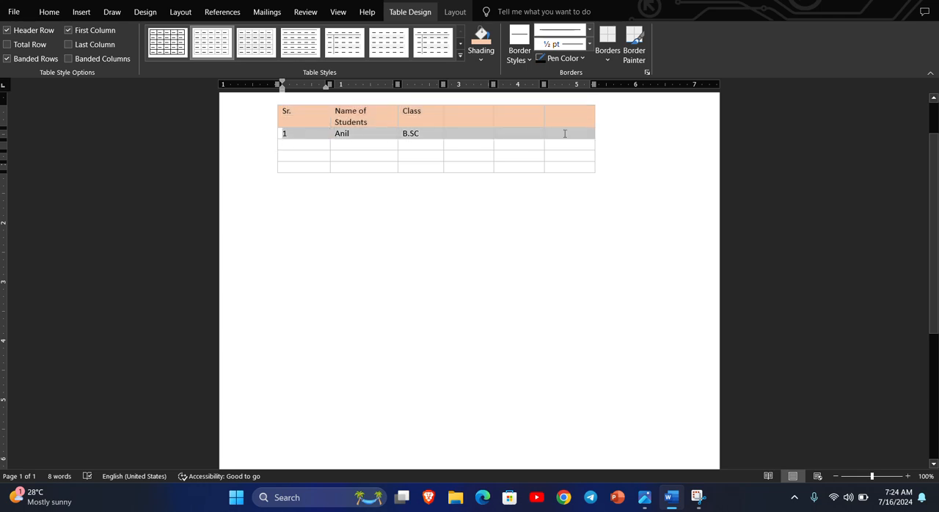
left_click(482, 62)
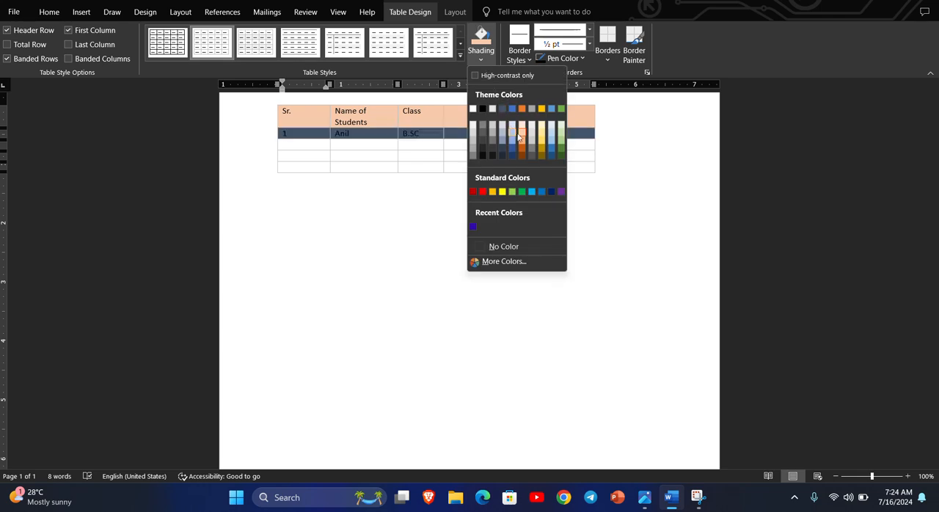
left_click(532, 144)
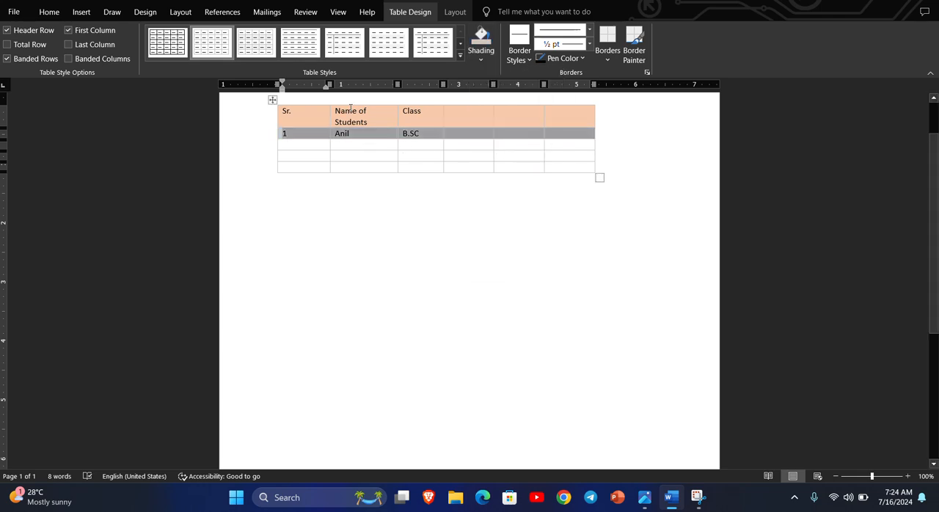
Shade the whole Sr. column of the table in the blue theme colour
left_click_drag(286, 111, 327, 162)
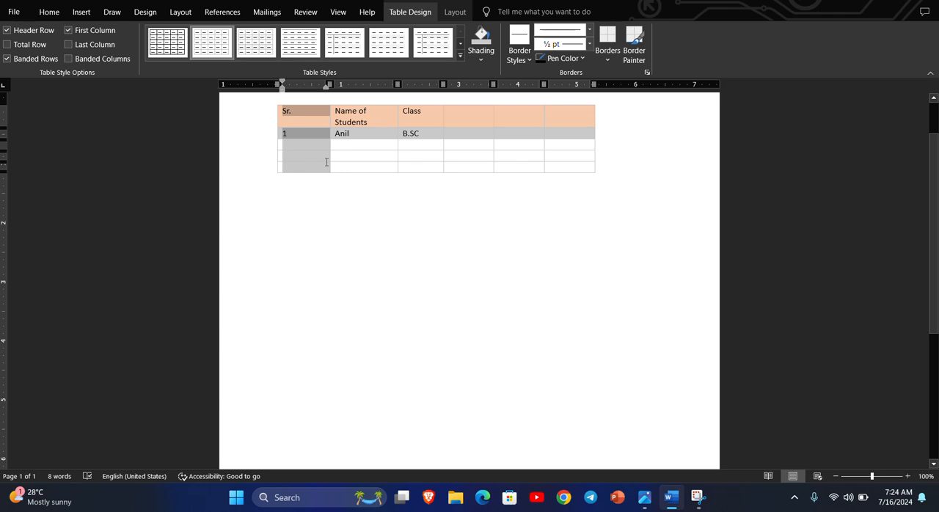
left_click(484, 62)
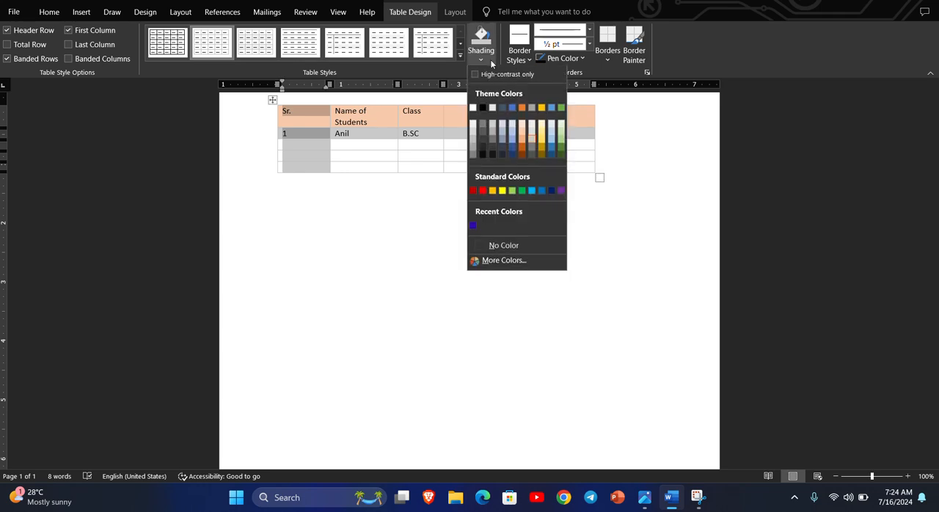
left_click(512, 110)
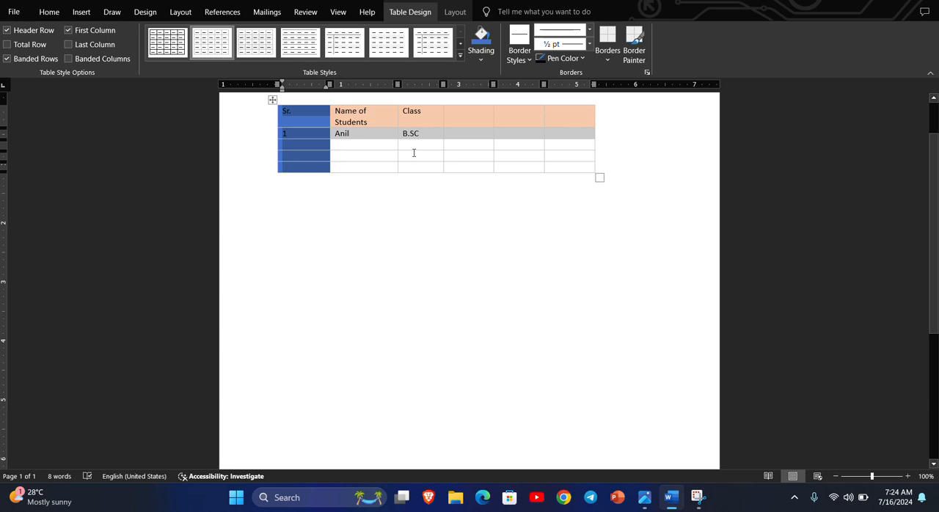
Paint 1½ pt blue theme borders along the vertical lines after the Name of Students (lower rows), Class and fourth columns
left_click(529, 59)
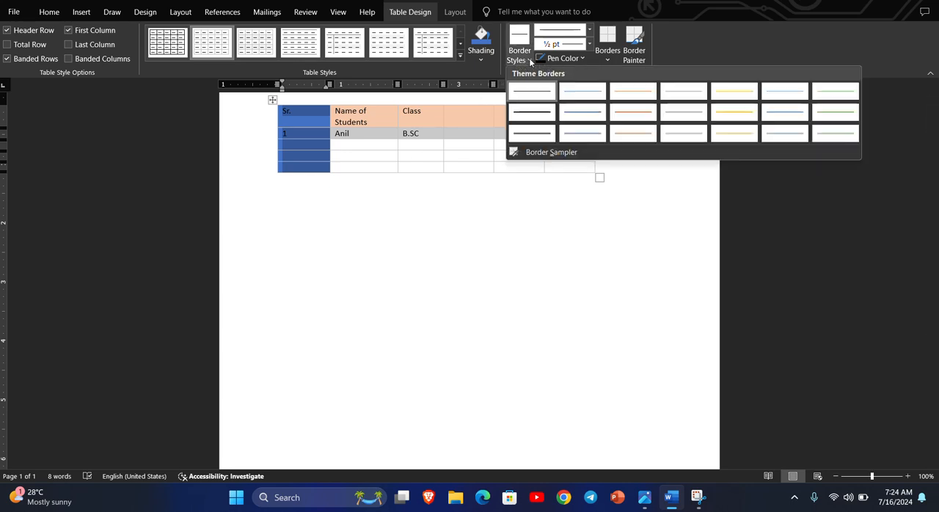
left_click(590, 112)
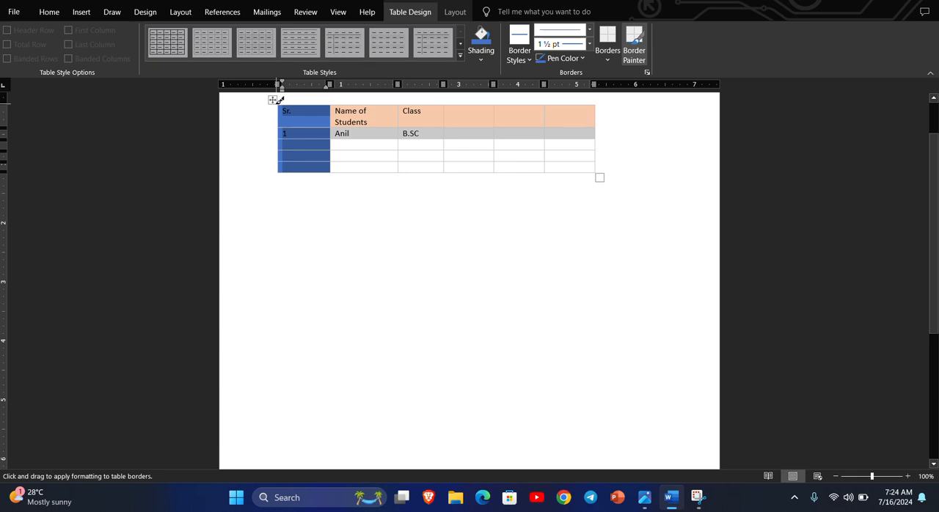
left_click_drag(400, 137, 403, 166)
left_click_drag(448, 100, 447, 161)
left_click_drag(497, 101, 491, 165)
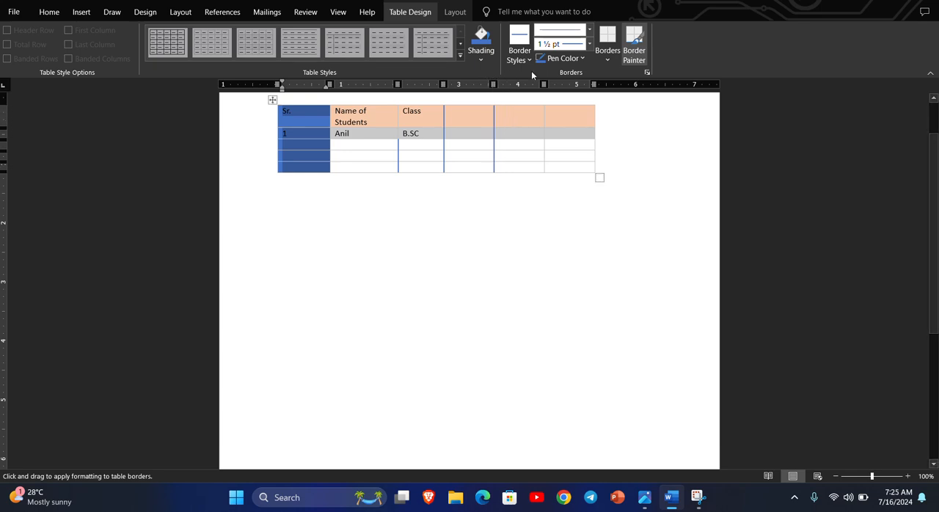
Set the pen colour to red and paint the vertical border between the fifth and sixth columns
left_click(583, 59)
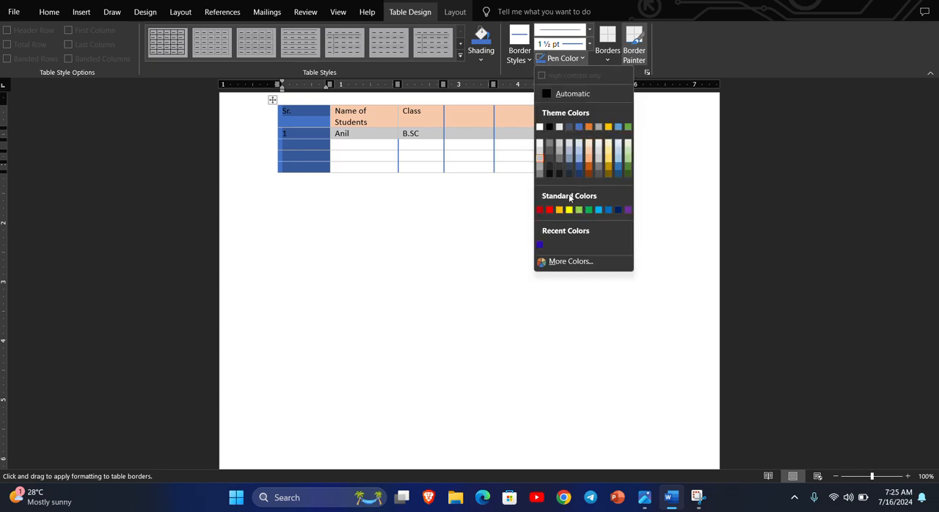
left_click(549, 209)
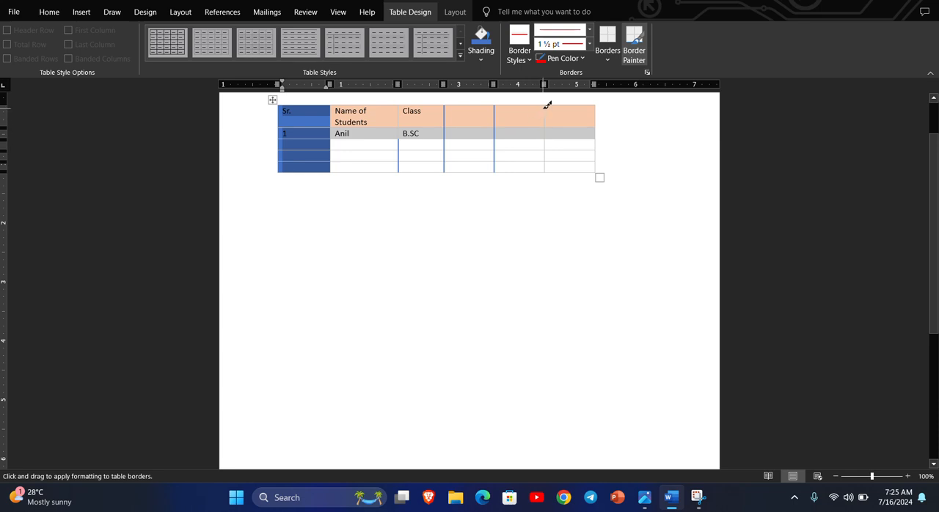
left_click_drag(548, 103, 546, 170)
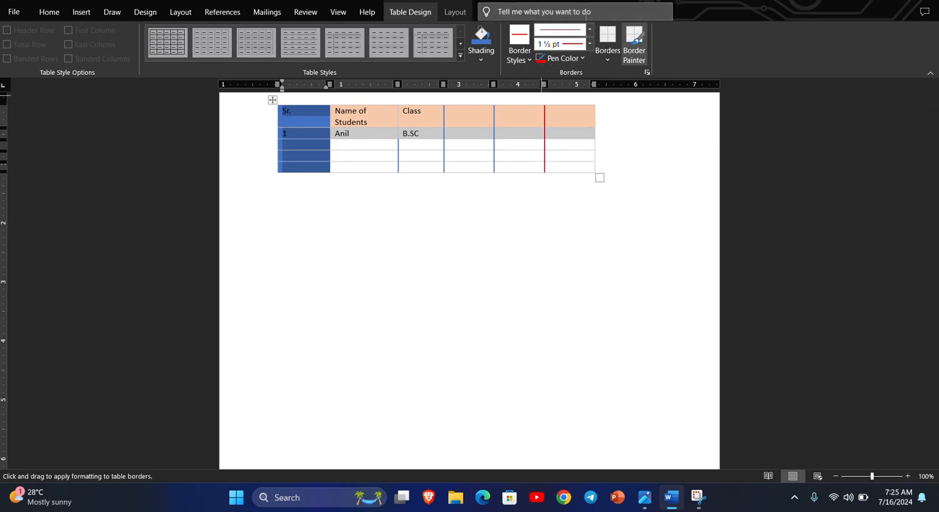
Choose the 3 pt multi-line border style in red and paint it along all four outer edges of the table
left_click(584, 31)
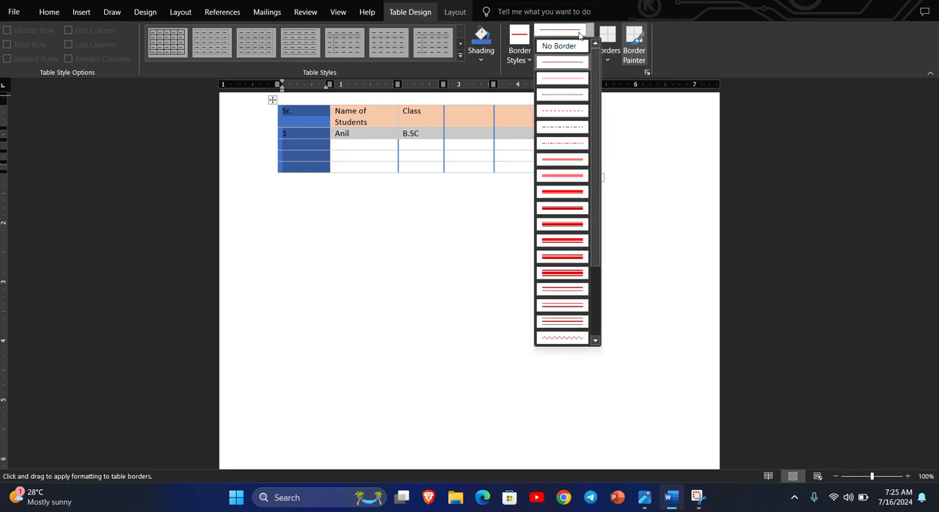
left_click(568, 192)
left_click_drag(594, 100, 595, 168)
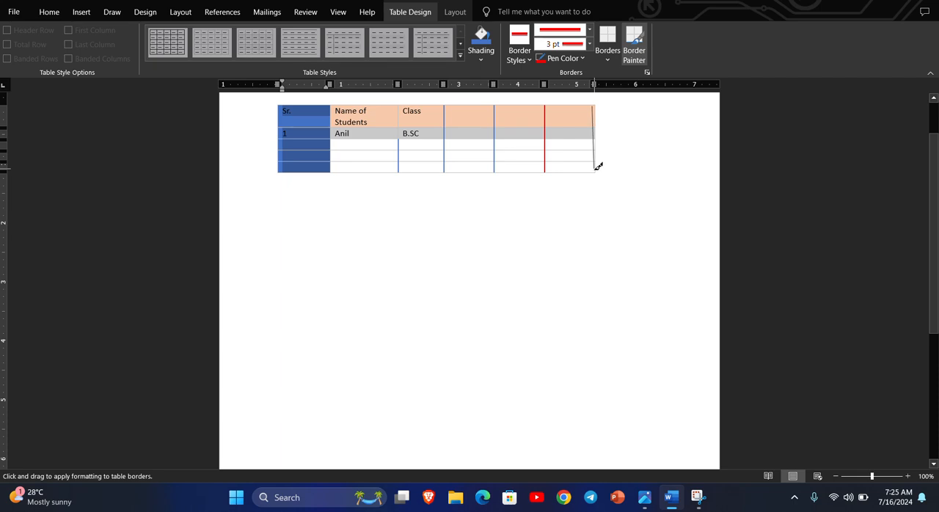
left_click_drag(598, 103, 597, 169)
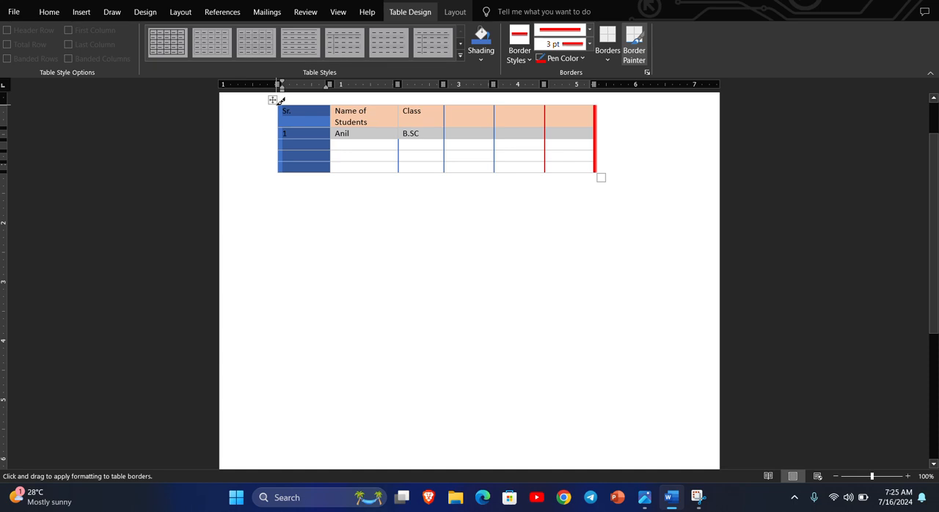
left_click_drag(279, 105, 277, 168)
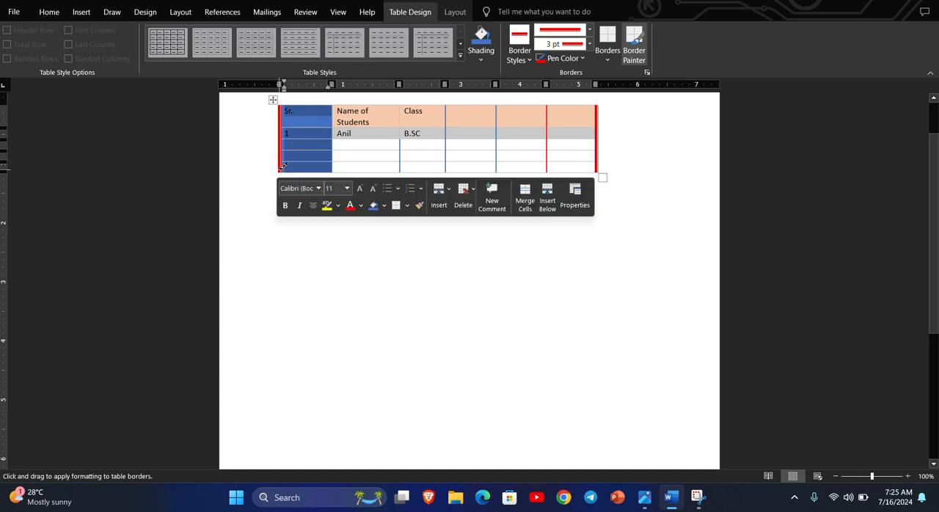
left_click_drag(283, 166, 581, 162)
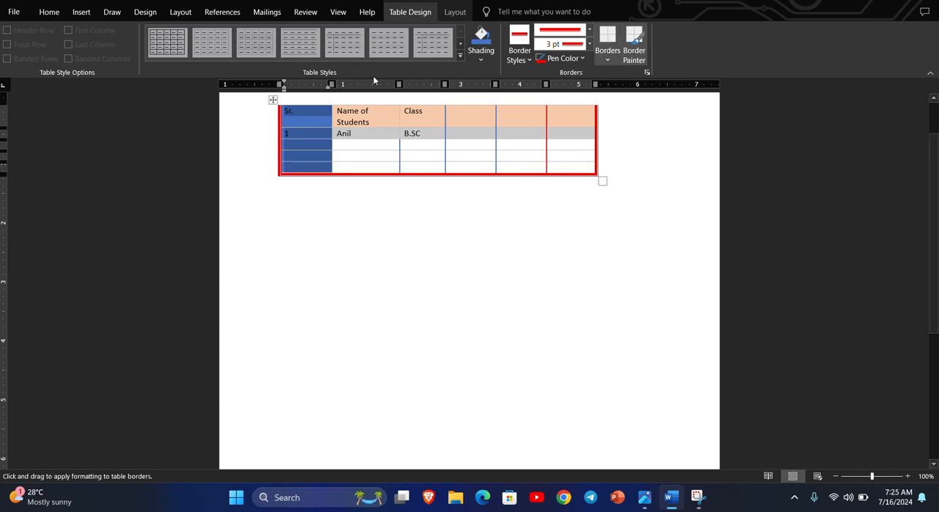
left_click_drag(286, 100, 562, 99)
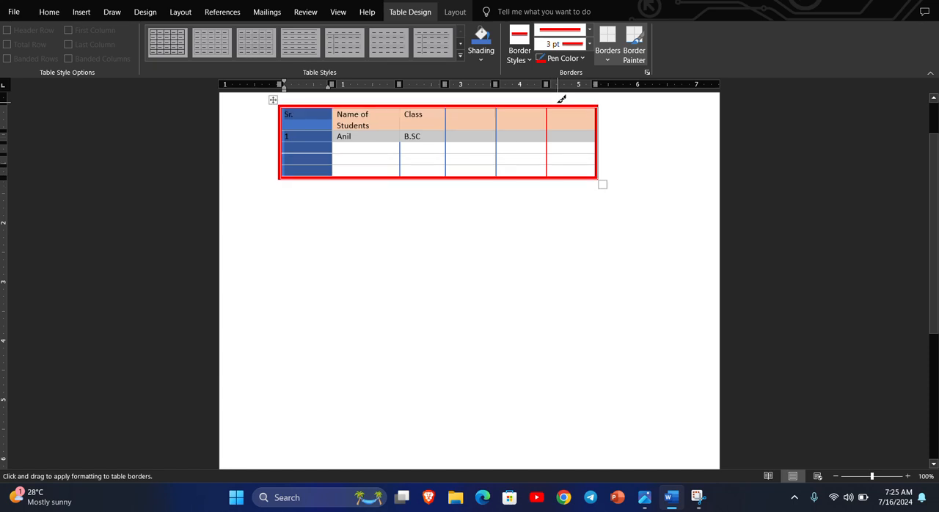
Apply No Border to the Sr. column and to the whole table
left_click(609, 64)
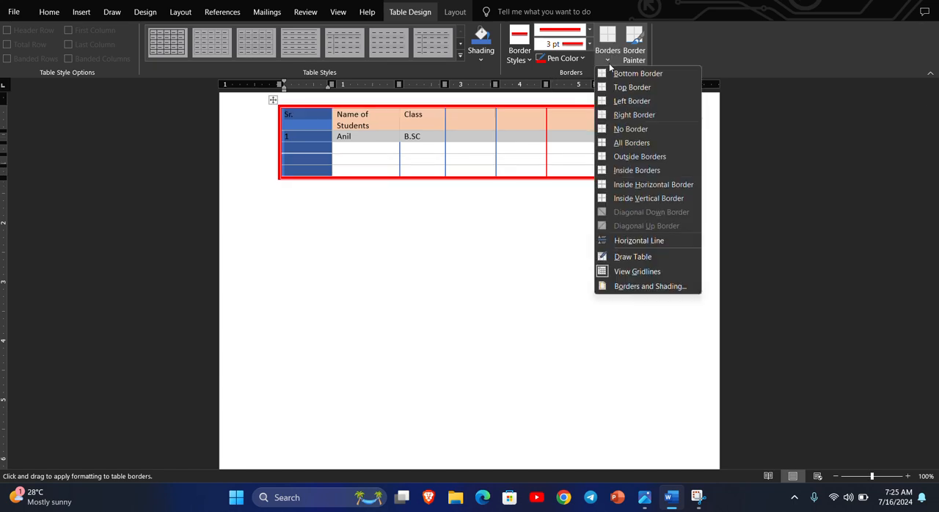
left_click(624, 128)
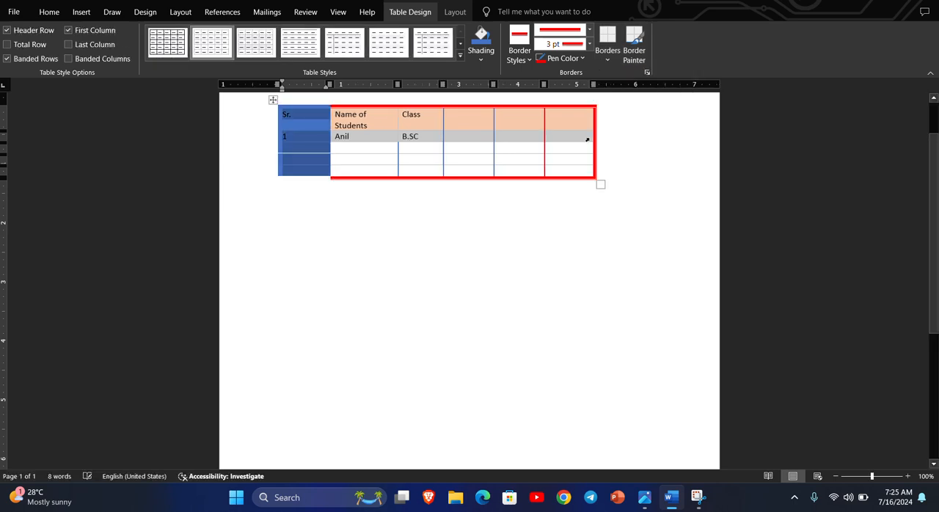
left_click(384, 135)
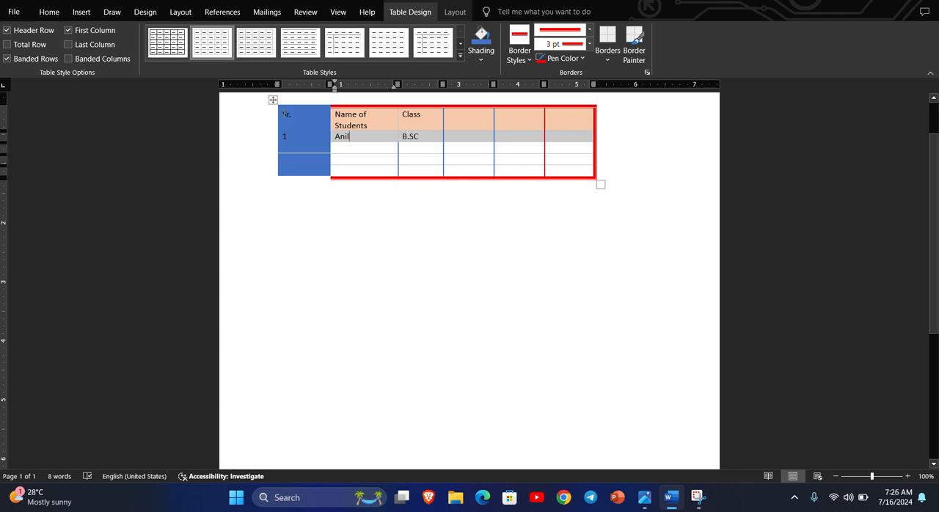
left_click_drag(285, 114, 580, 175)
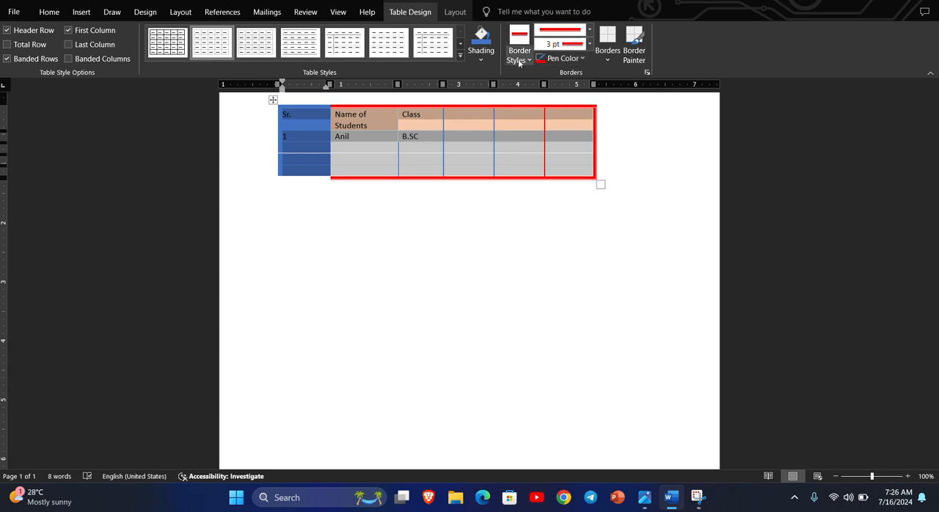
left_click(614, 65)
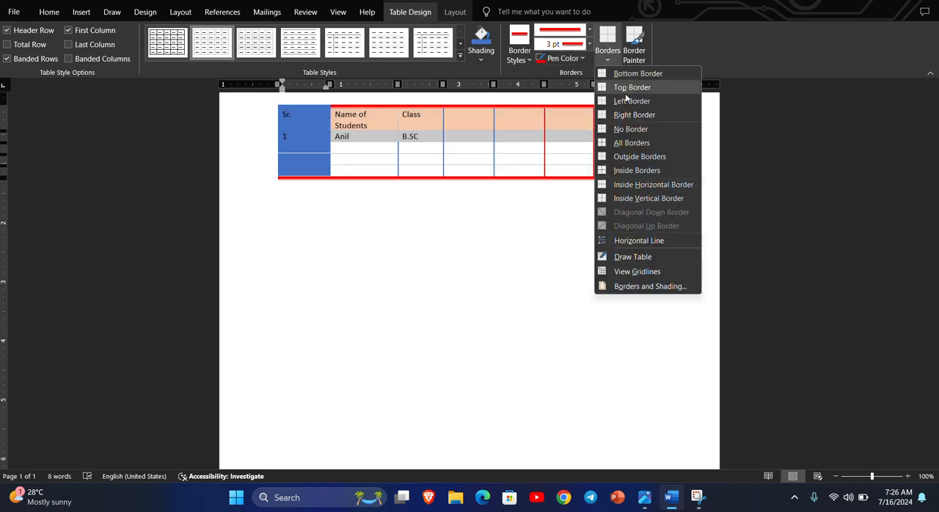
left_click(619, 130)
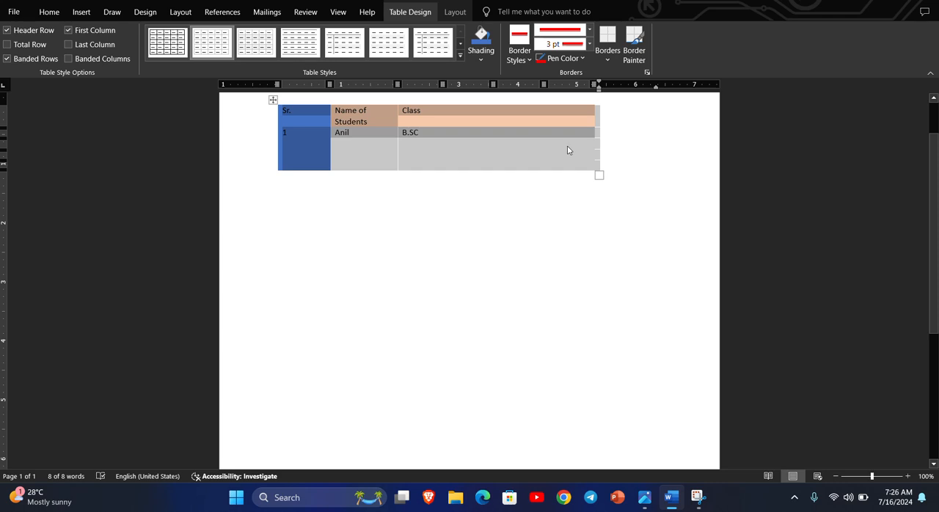
Apply All Borders to the whole table in the red 3 pt line style
left_click(607, 60)
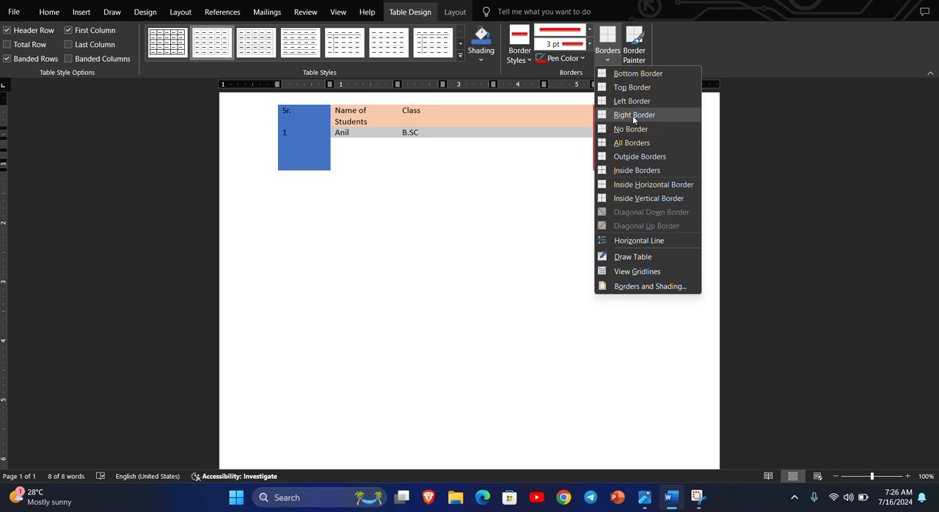
left_click(623, 144)
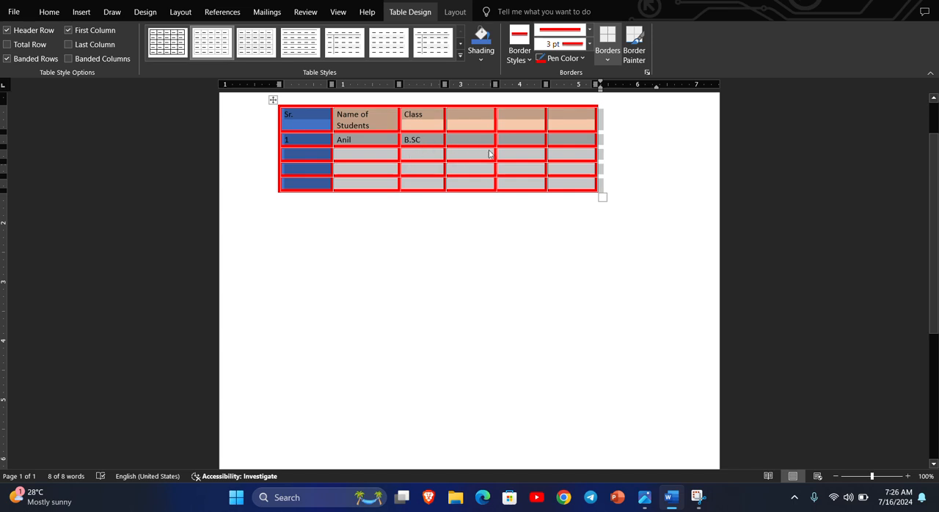
left_click(434, 220)
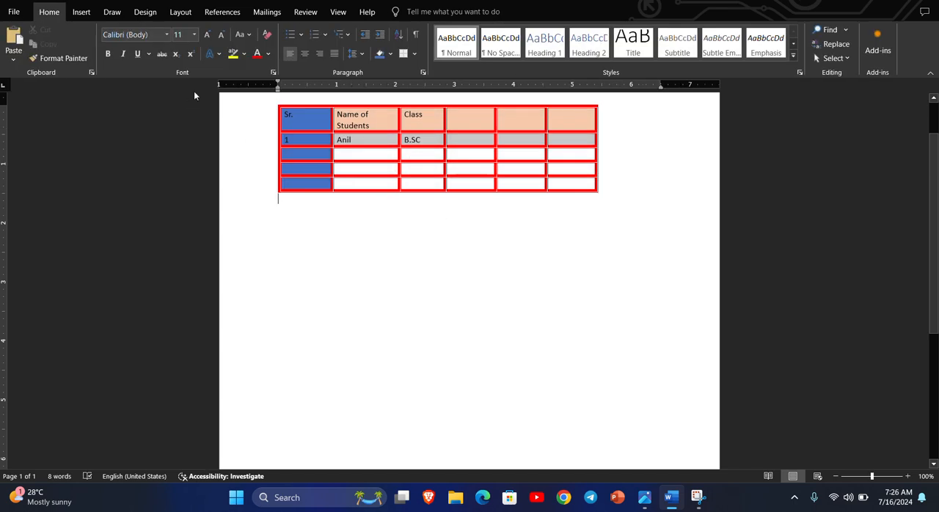
Draw a new table frame below the student table, about 6.62" wide and 2.08" high
left_click(83, 12)
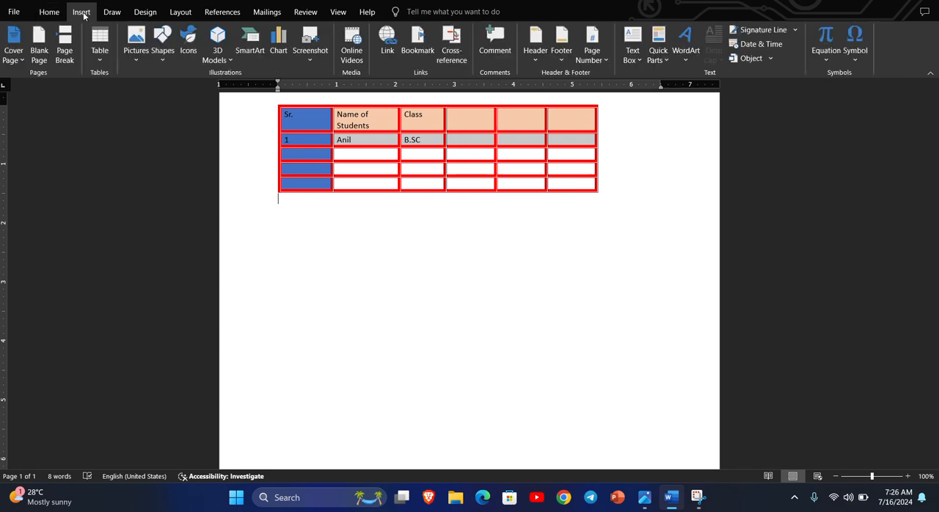
left_click(107, 65)
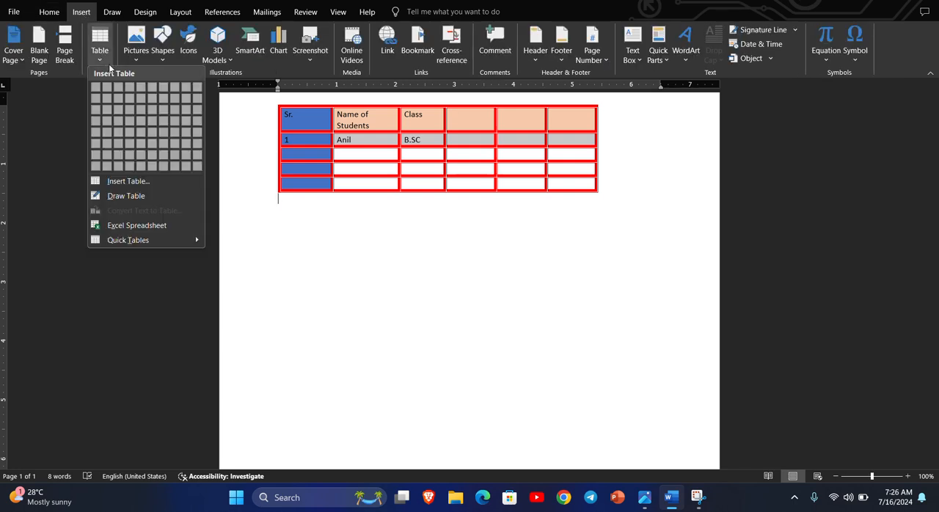
left_click(126, 196)
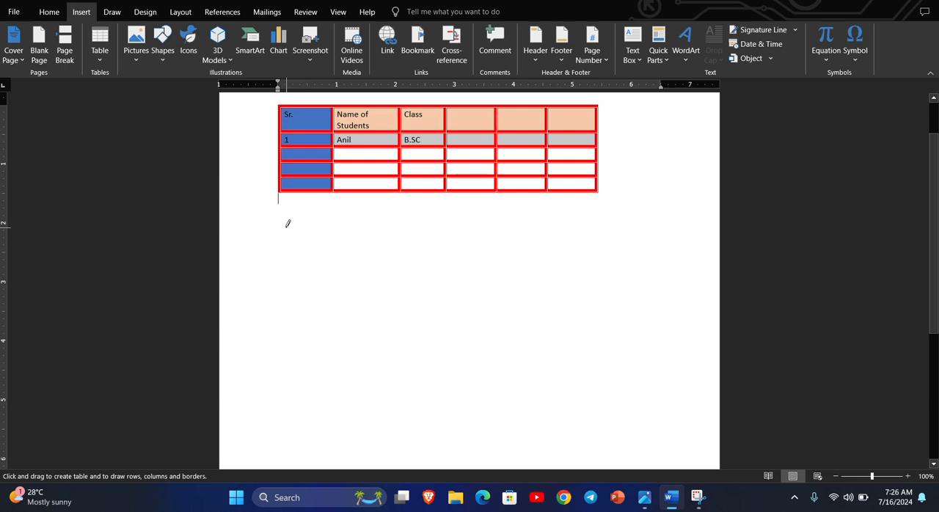
mouse_move(287, 226)
left_mouse_down()
mouse_move(375, 296)
mouse_move(676, 350)
left_mouse_up()
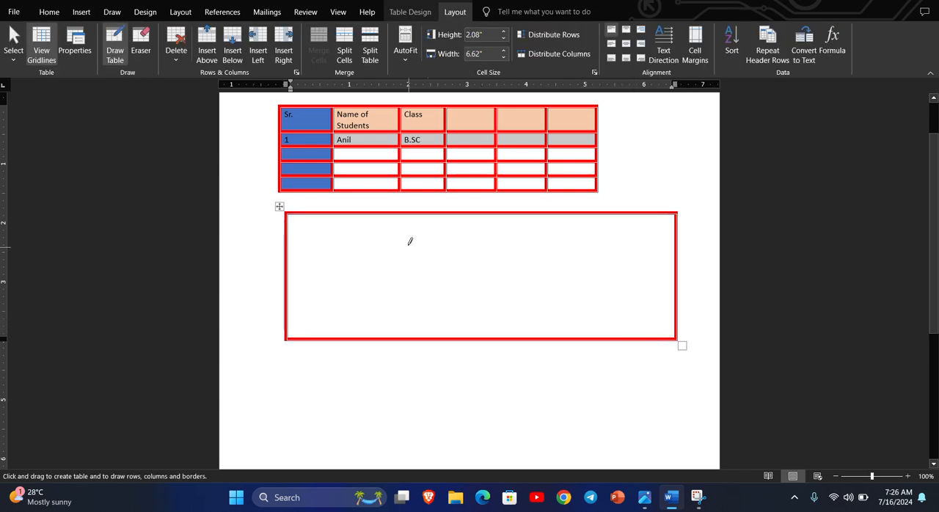
Divide the drawn table into five columns and four rows by drawing four vertical and three horizontal lines
left_click_drag(342, 213, 339, 327)
left_click_drag(437, 212, 440, 338)
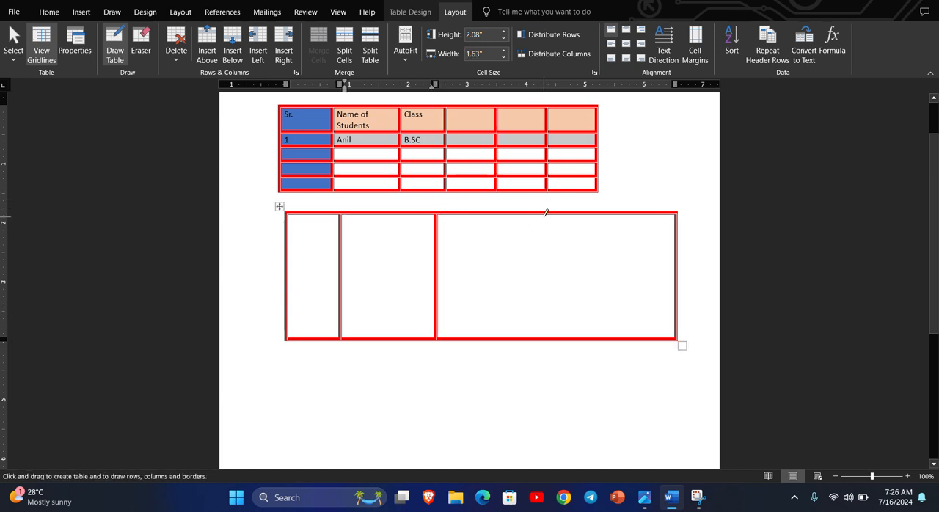
left_click_drag(545, 213, 543, 336)
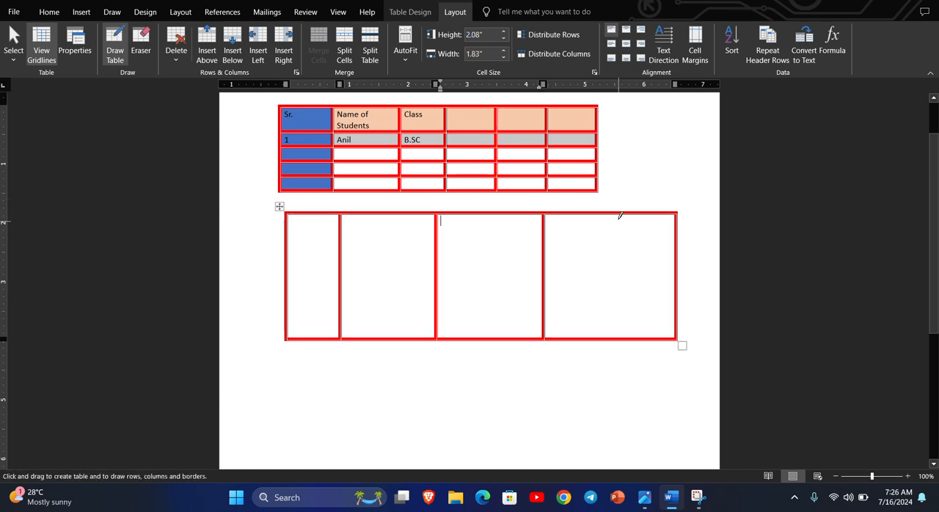
left_click_drag(612, 213, 607, 336)
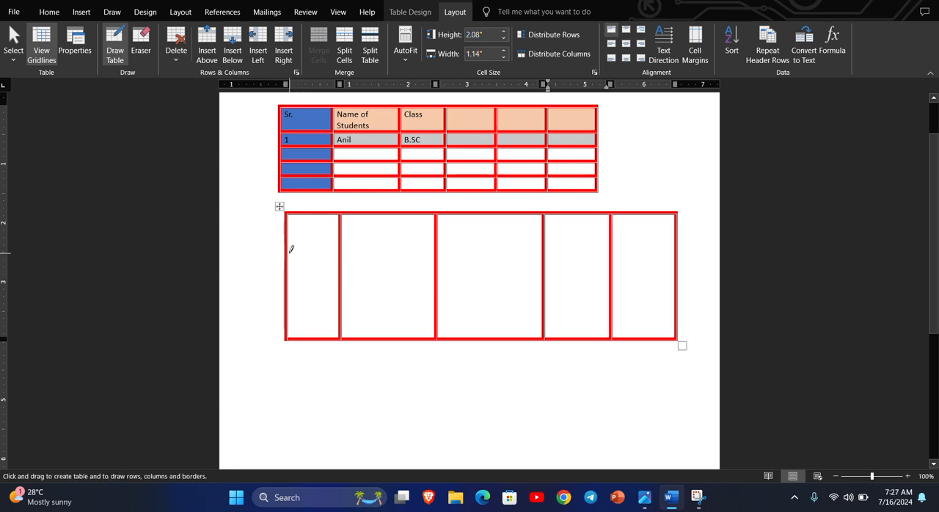
left_click_drag(287, 254, 653, 248)
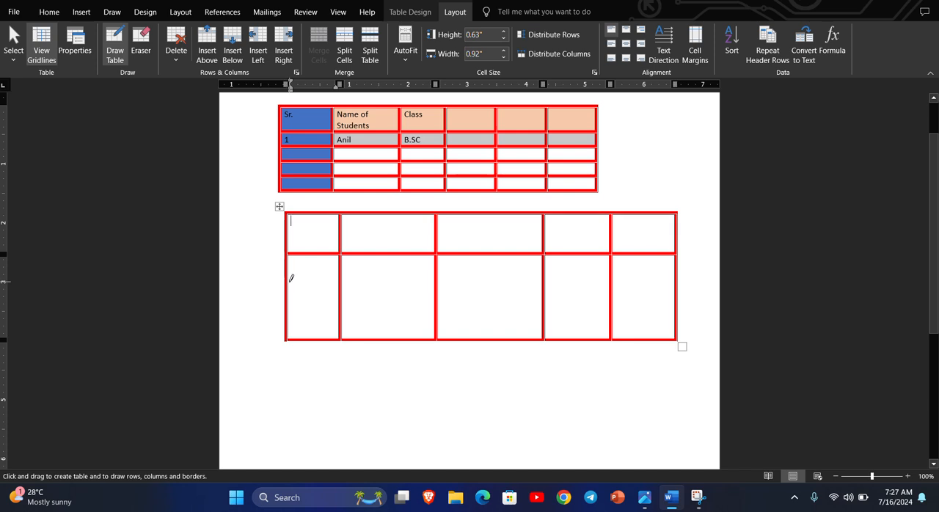
left_click_drag(290, 283, 676, 280)
left_click_drag(290, 323, 668, 317)
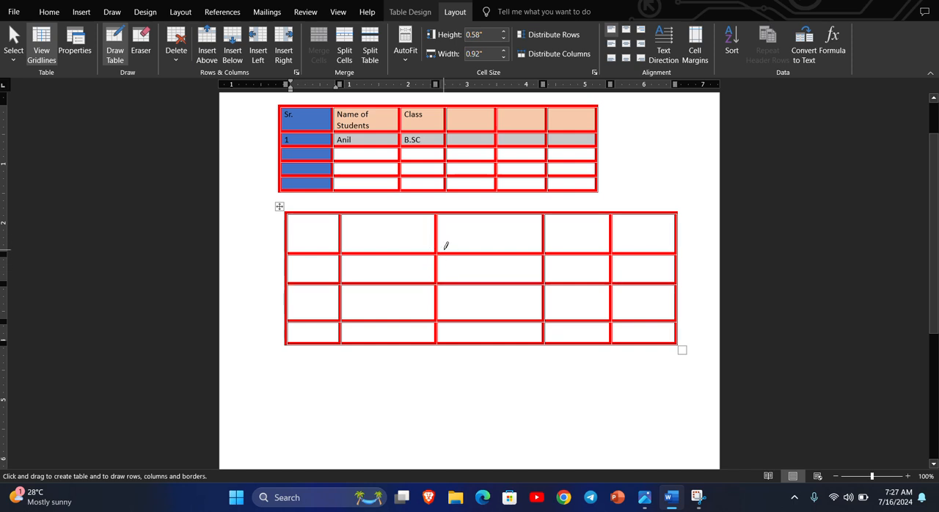
Erase and redraw the line between the first and second rows in the drawn table's second column and its third column
left_click(138, 48)
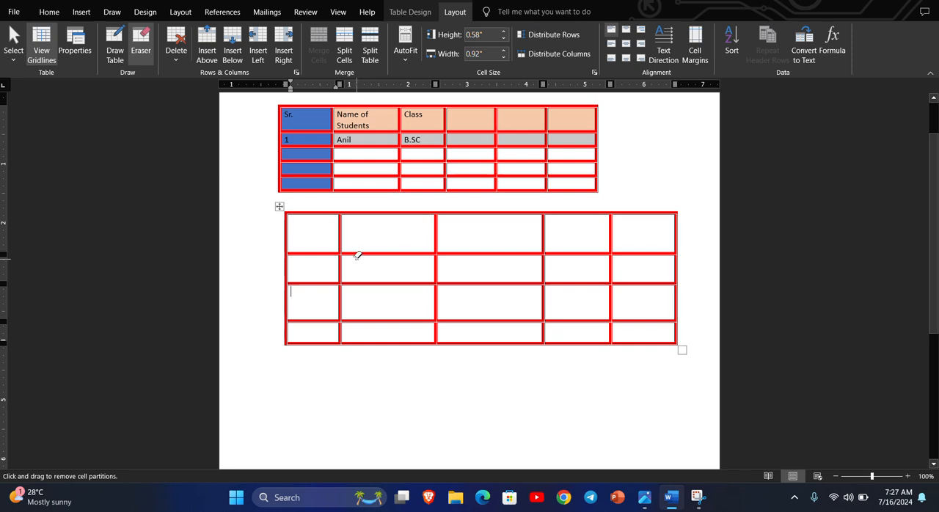
left_click(389, 250)
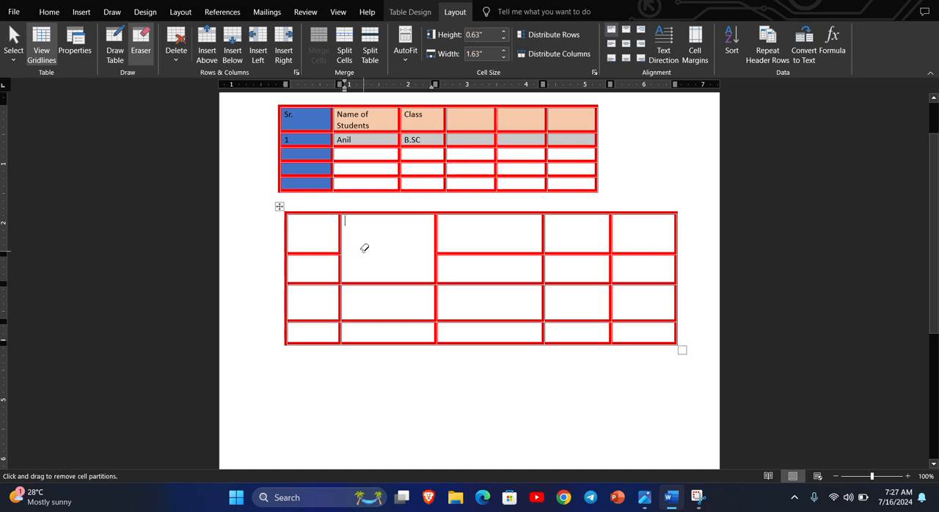
left_click(120, 58)
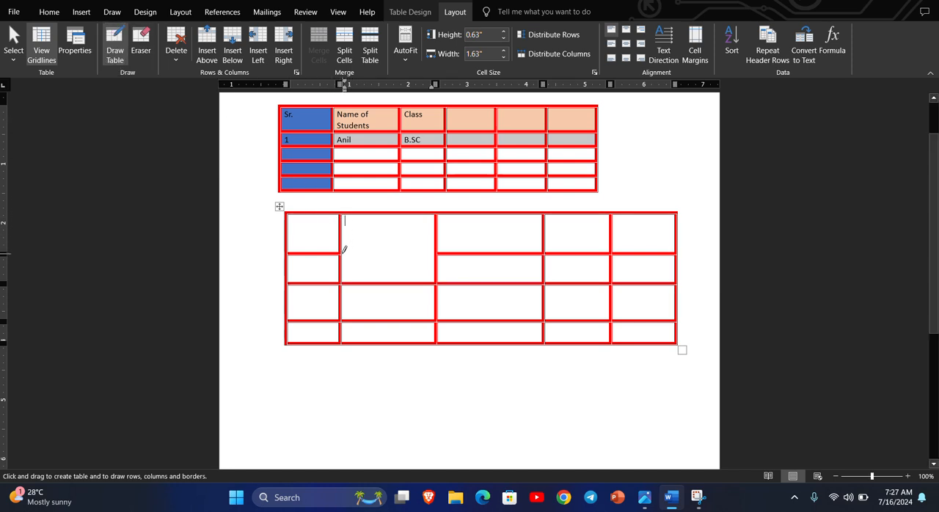
left_click_drag(345, 250, 430, 247)
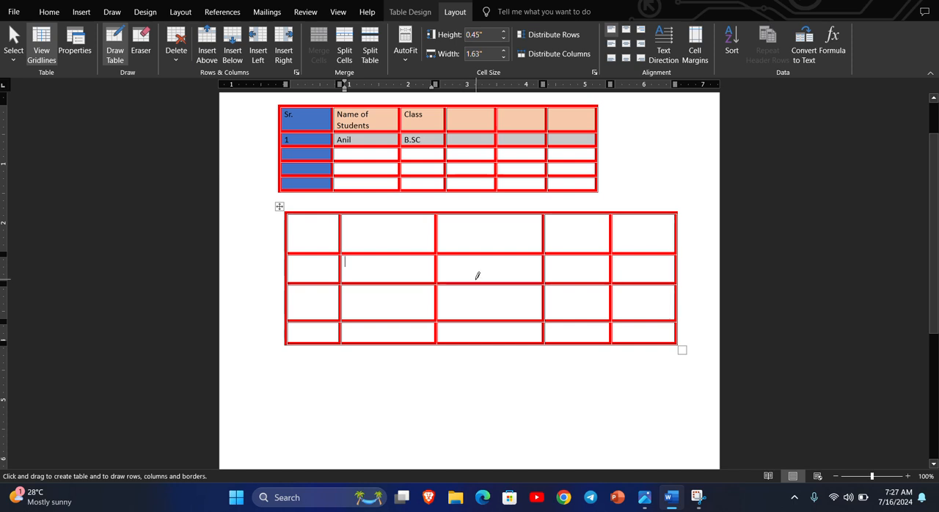
left_click(141, 46)
left_click(485, 253)
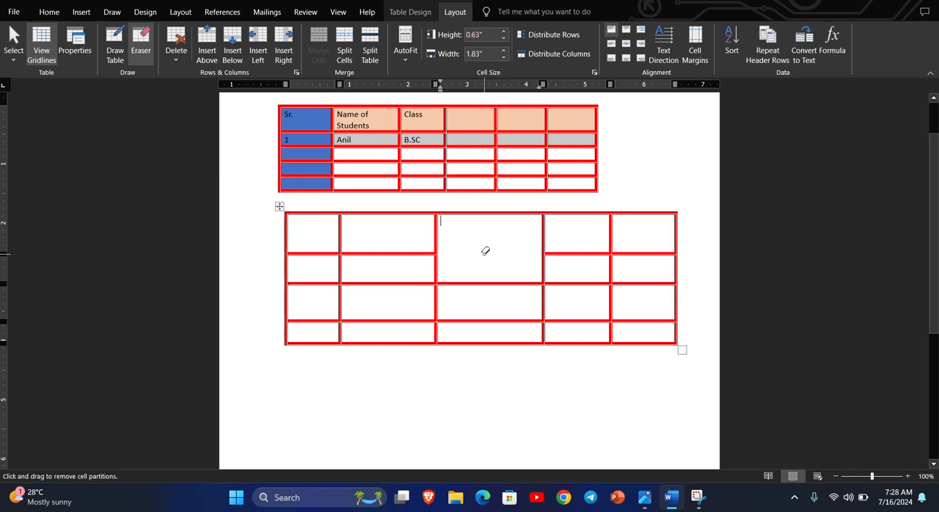
left_click(115, 46)
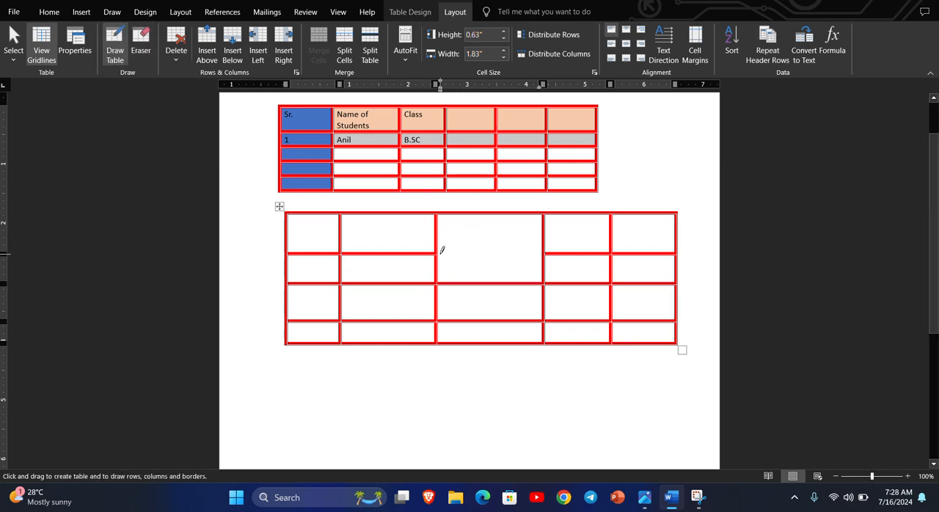
left_click_drag(439, 249, 537, 249)
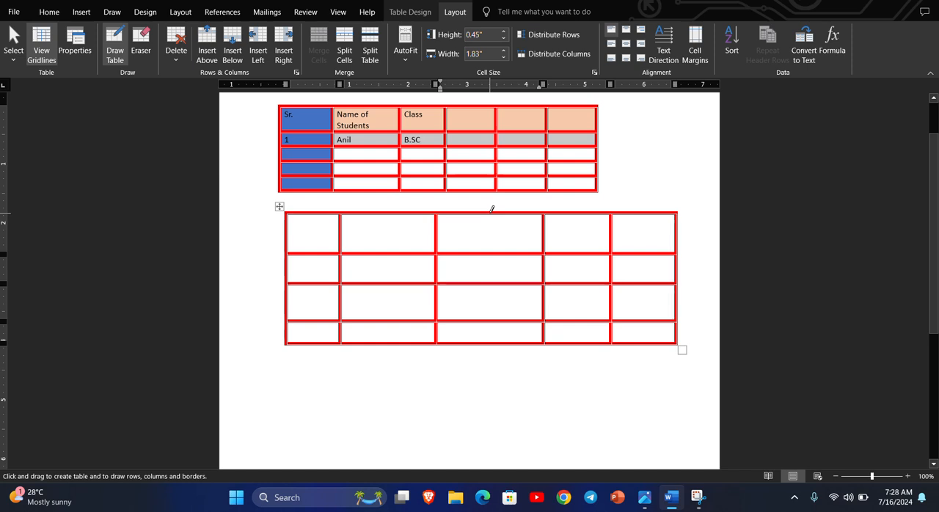
Draw a vertical line that splits the top cell of the drawn table's third column into two
left_click_drag(492, 209, 488, 245)
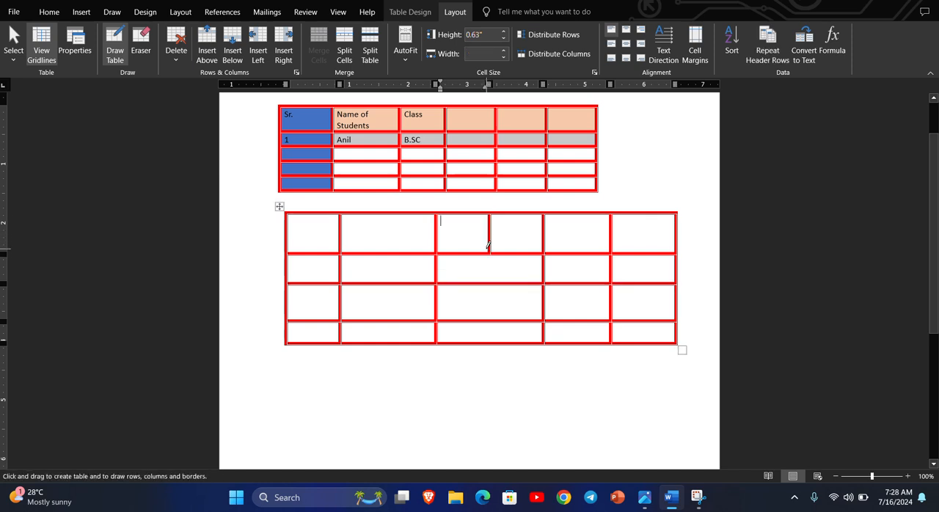